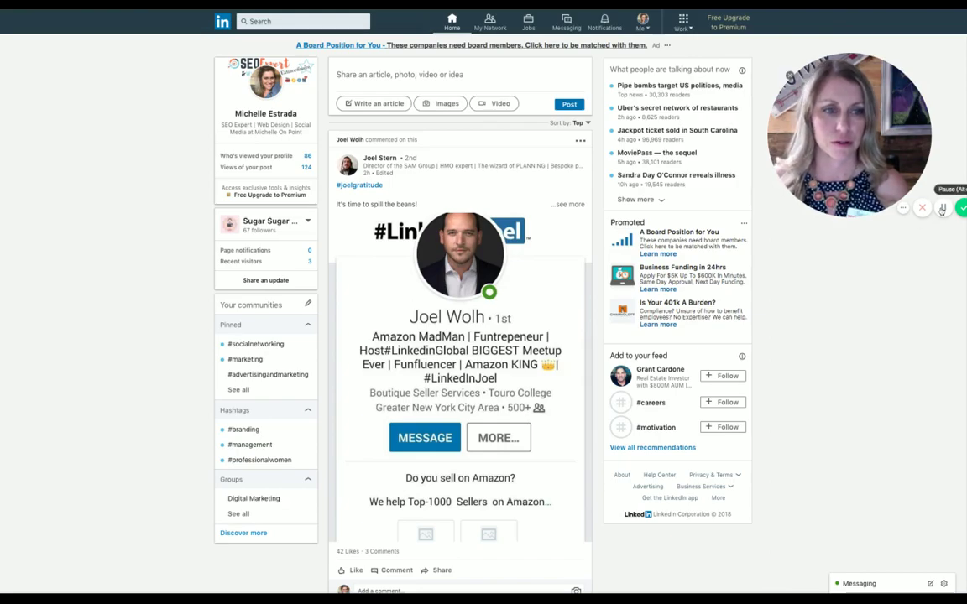
click(944, 208)
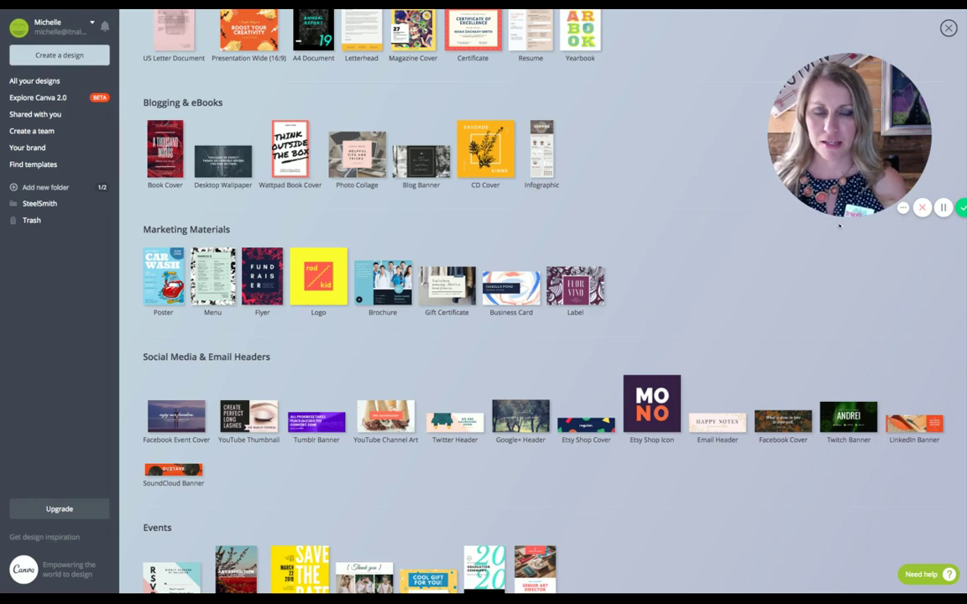
scroll(757, 321, up, 5)
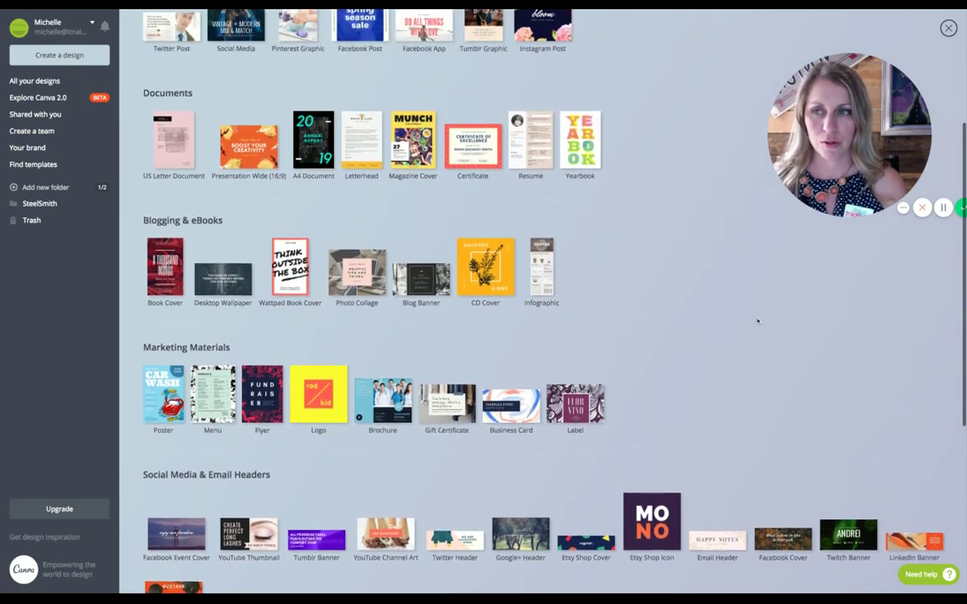
scroll(495, 319, down, 5)
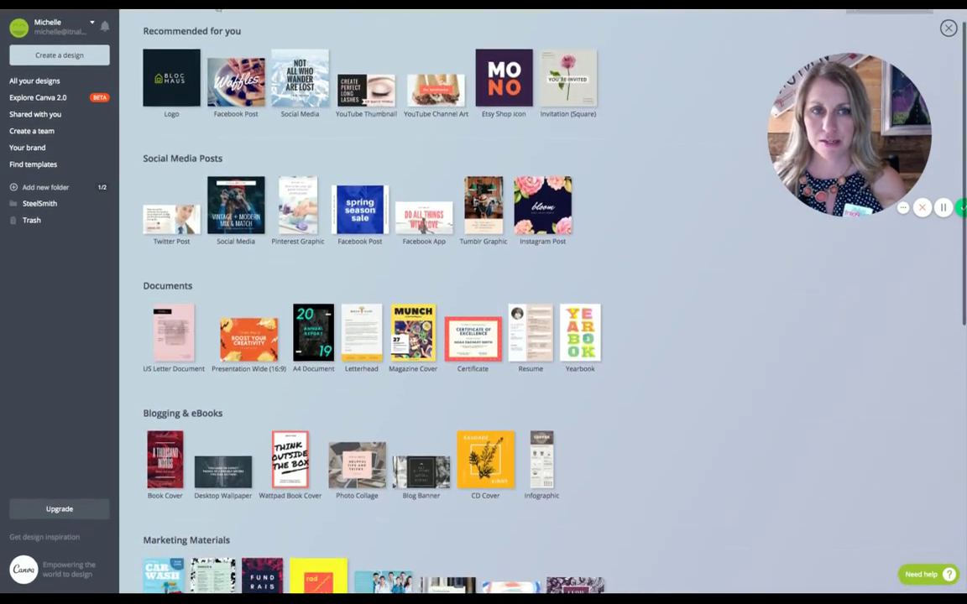
scroll(225, 307, down, 3)
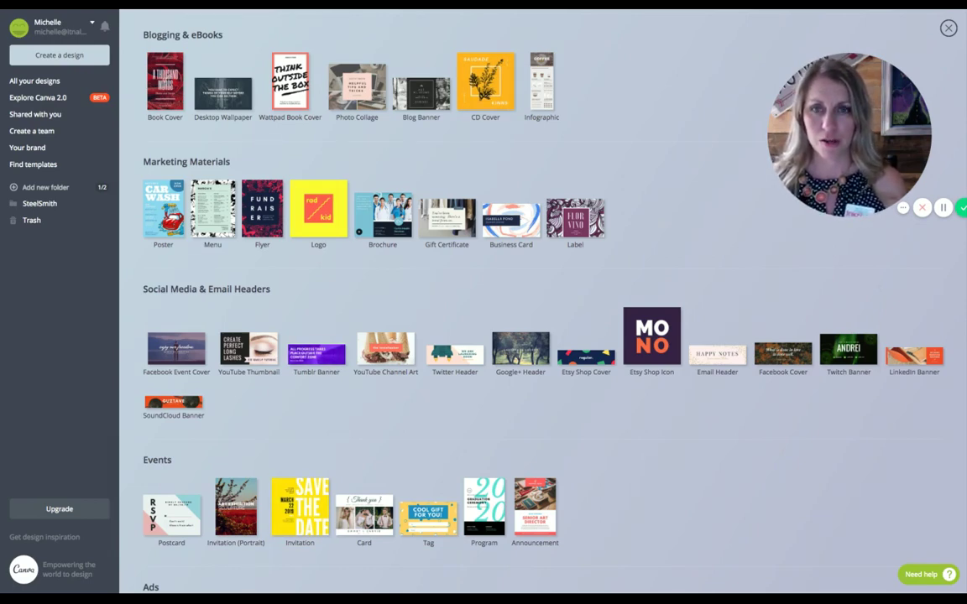
click(944, 208)
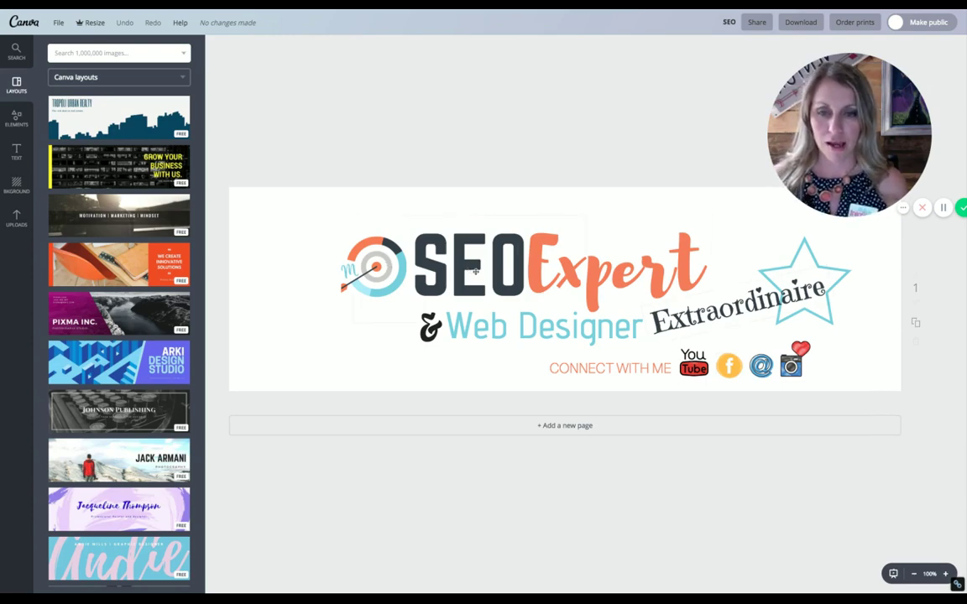
Add a second blank page to the banner design and insert a heading on it reading "SEO".
click(558, 426)
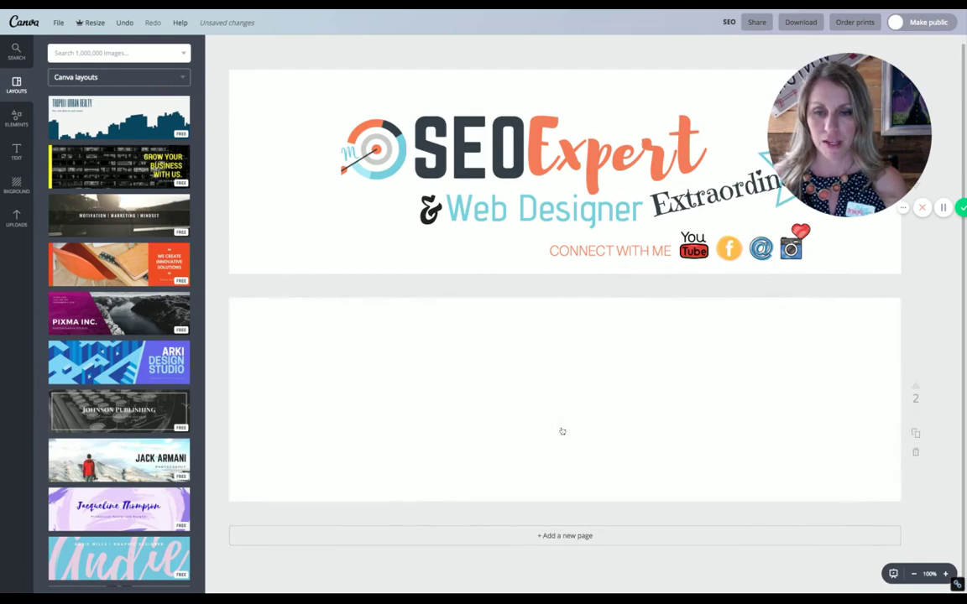
click(16, 149)
click(108, 105)
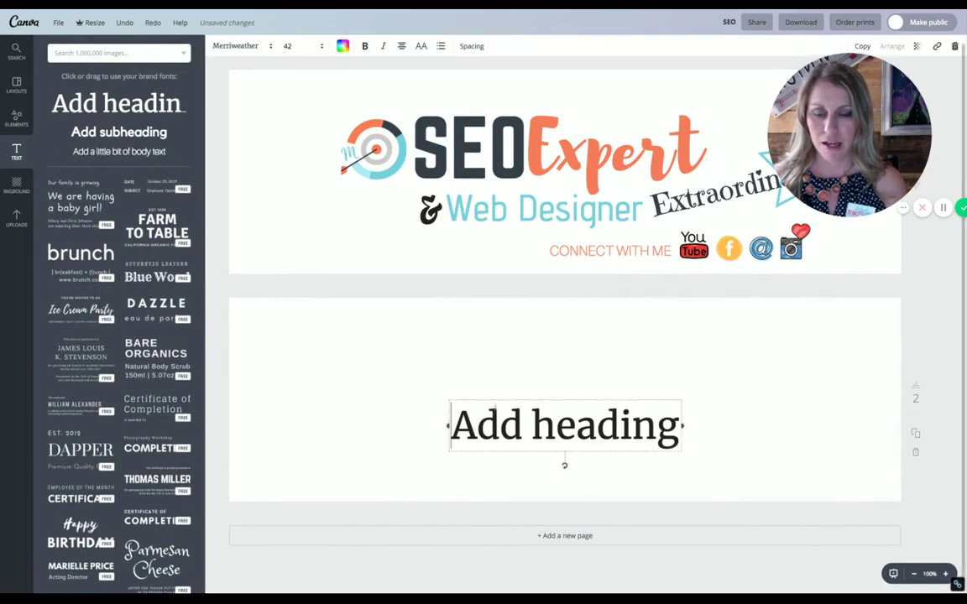
double_click(673, 440)
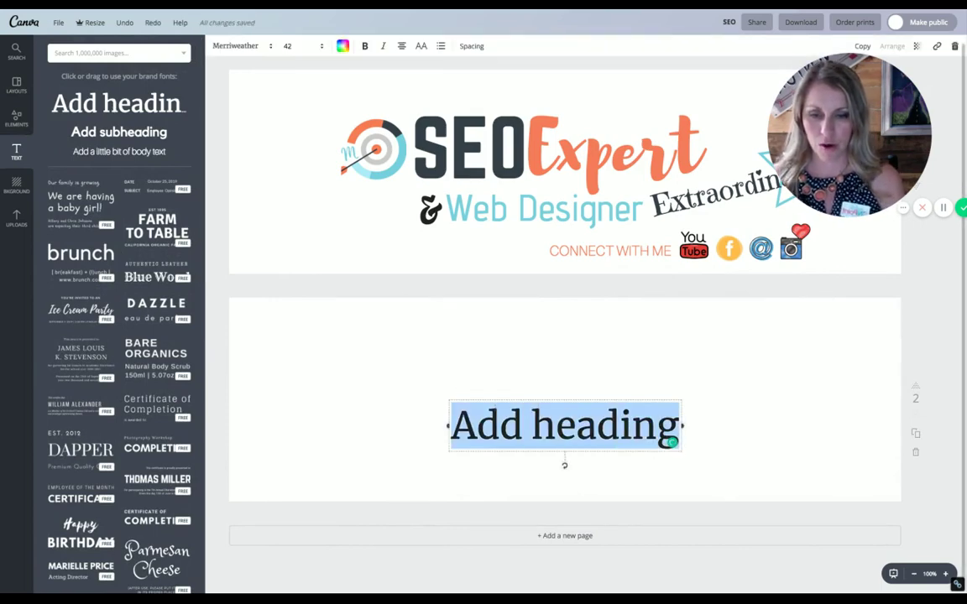
text(SEO)
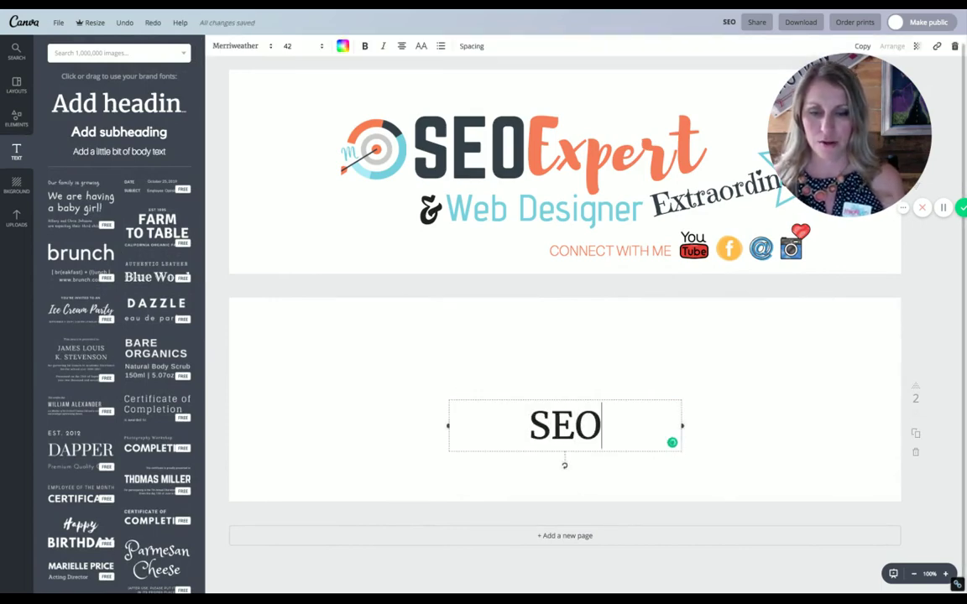
Format the SEO heading on page 2 in the Norwester font at size 72.
double_click(606, 424)
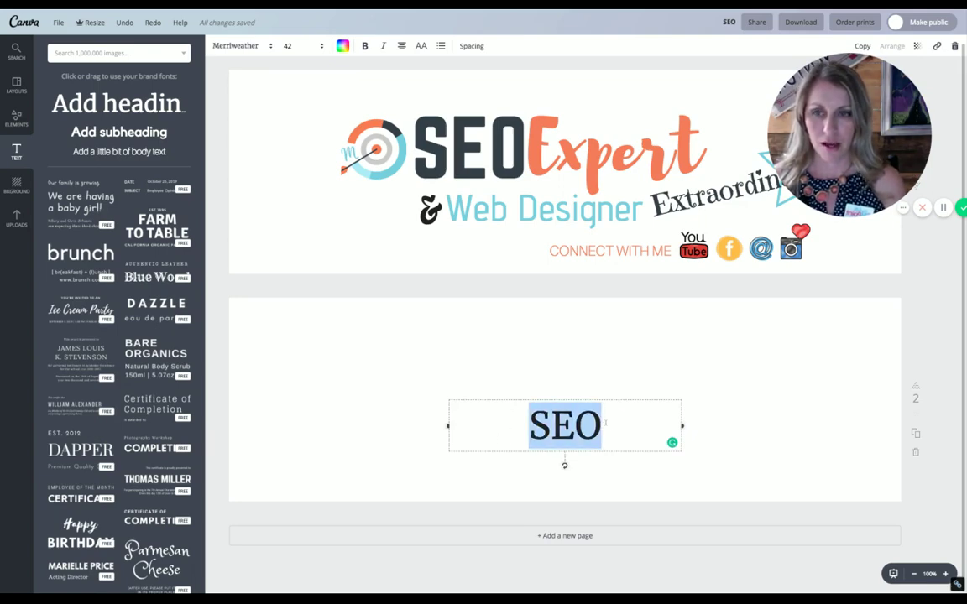
click(269, 47)
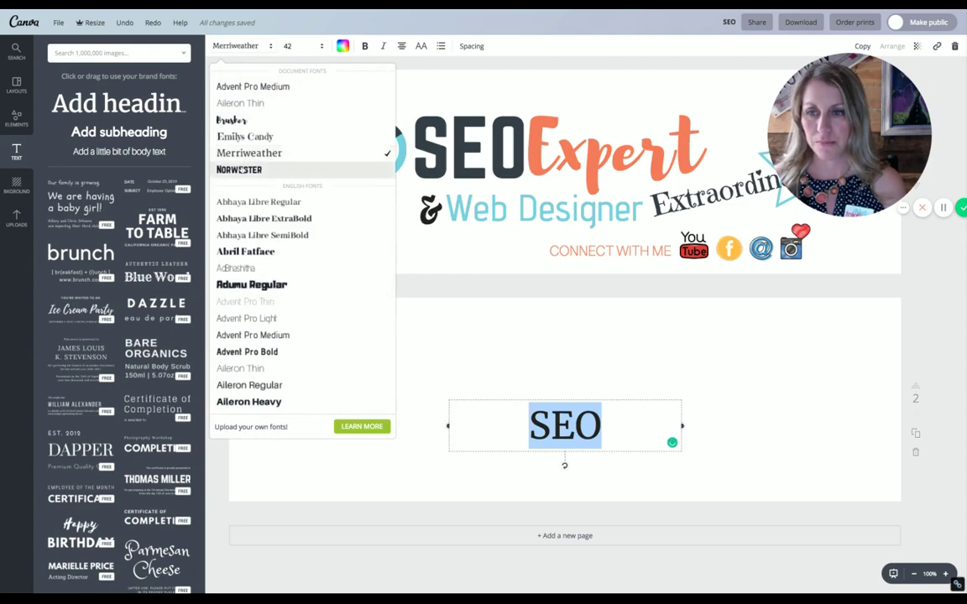
click(241, 170)
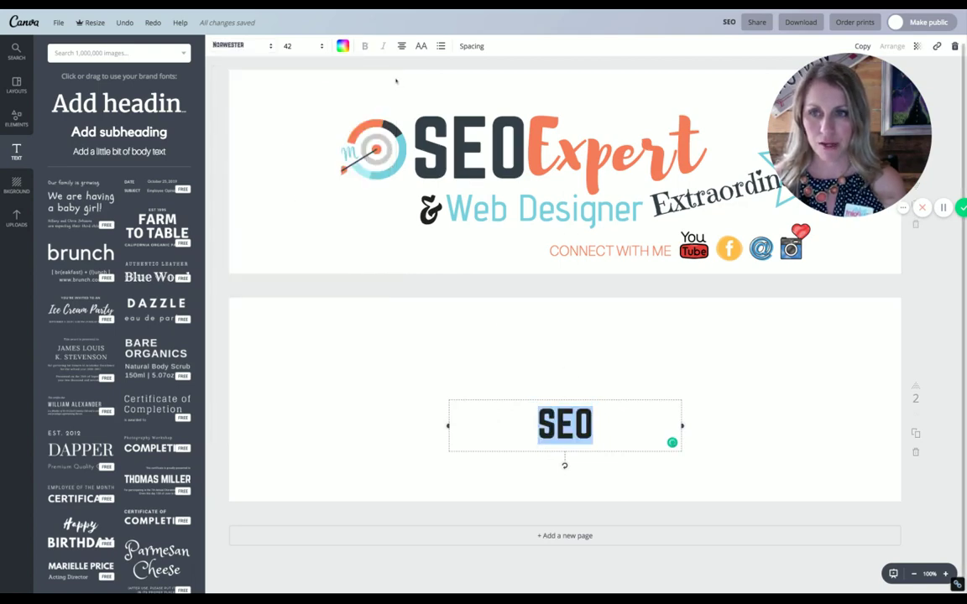
click(287, 46)
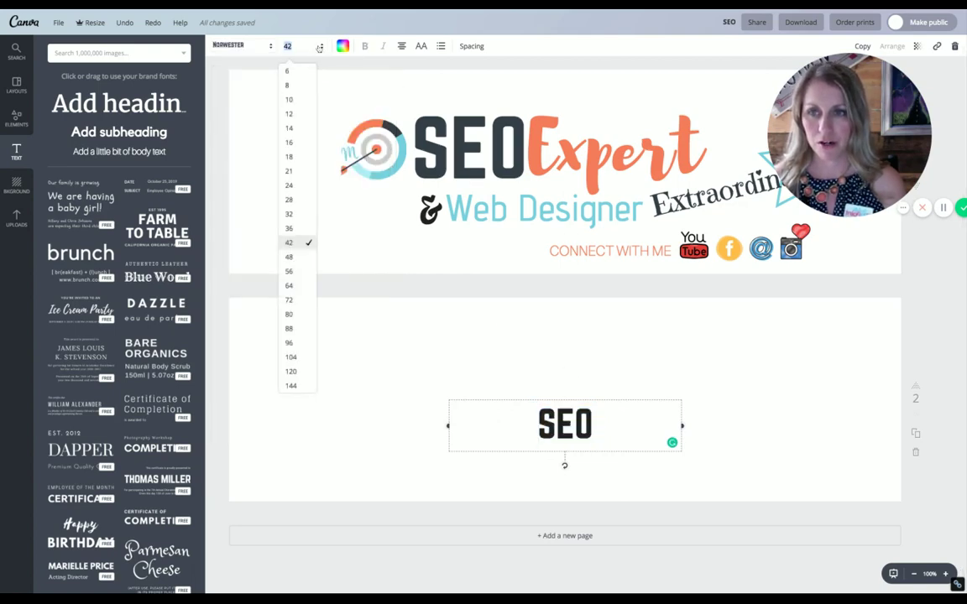
click(295, 286)
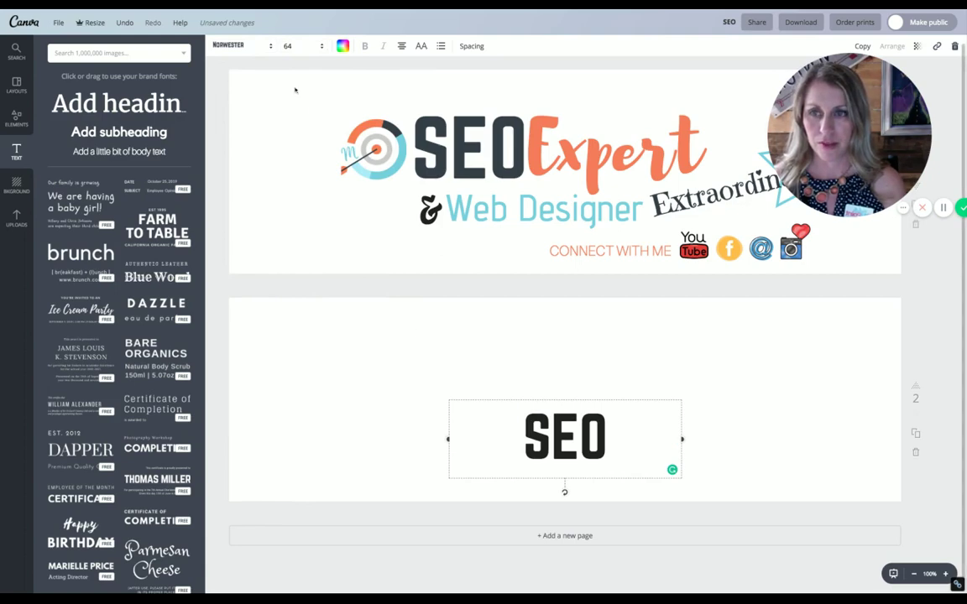
click(245, 45)
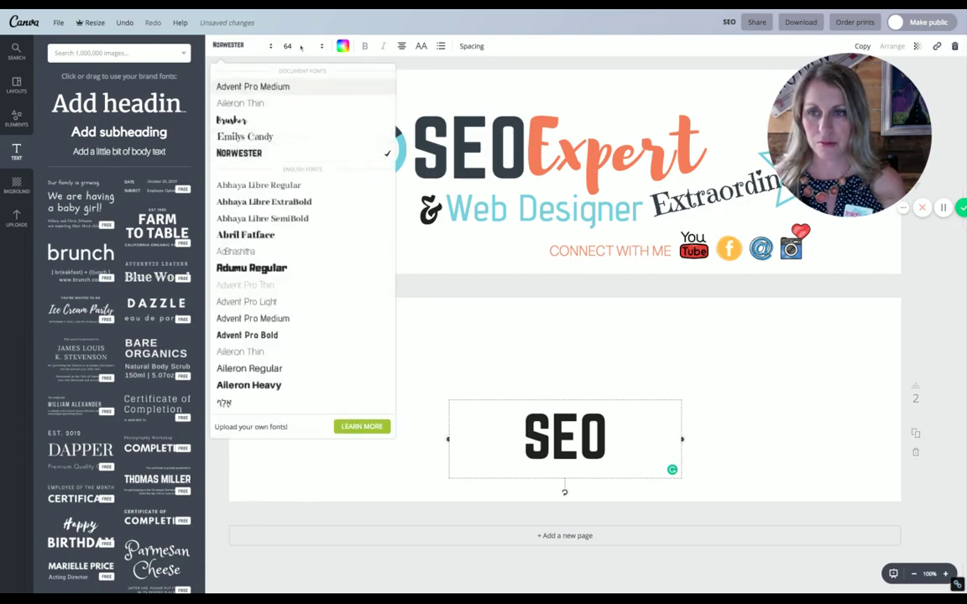
click(287, 47)
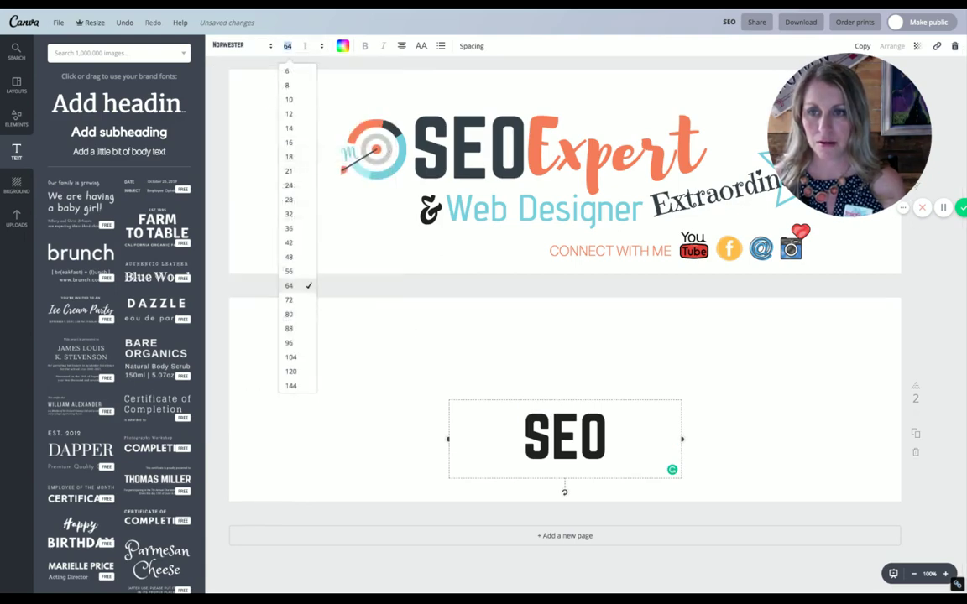
click(289, 300)
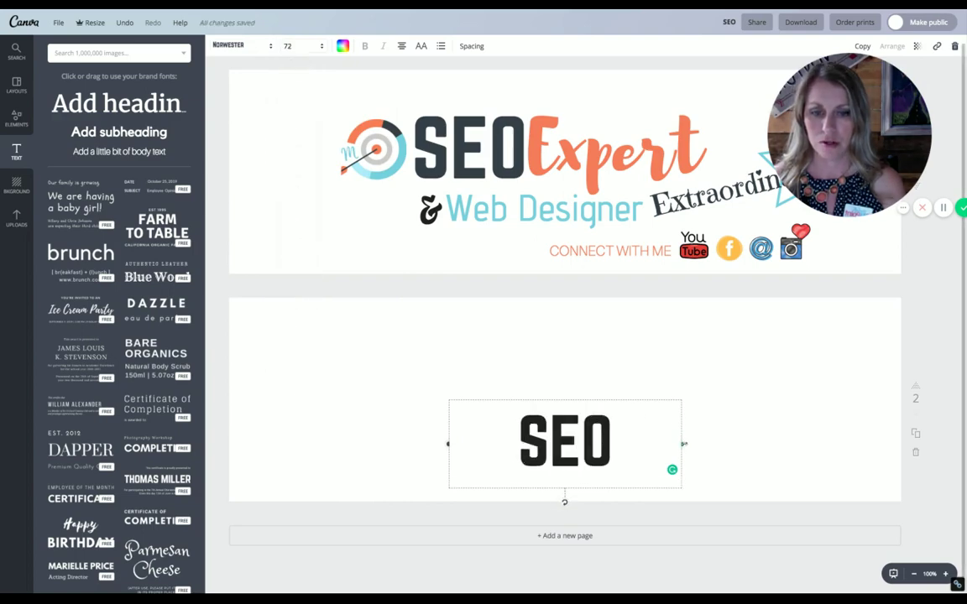
Narrow the SEO text box to fit its word and move it to the upper middle of page 2.
key(shift+Left)
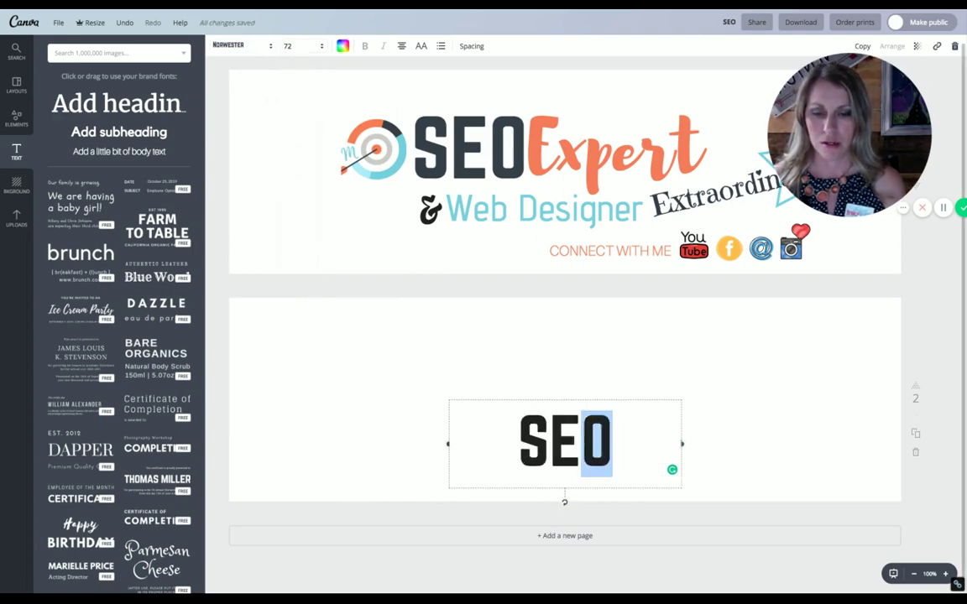
key(Right)
drag(682, 444, 569, 444)
drag(520, 400, 513, 312)
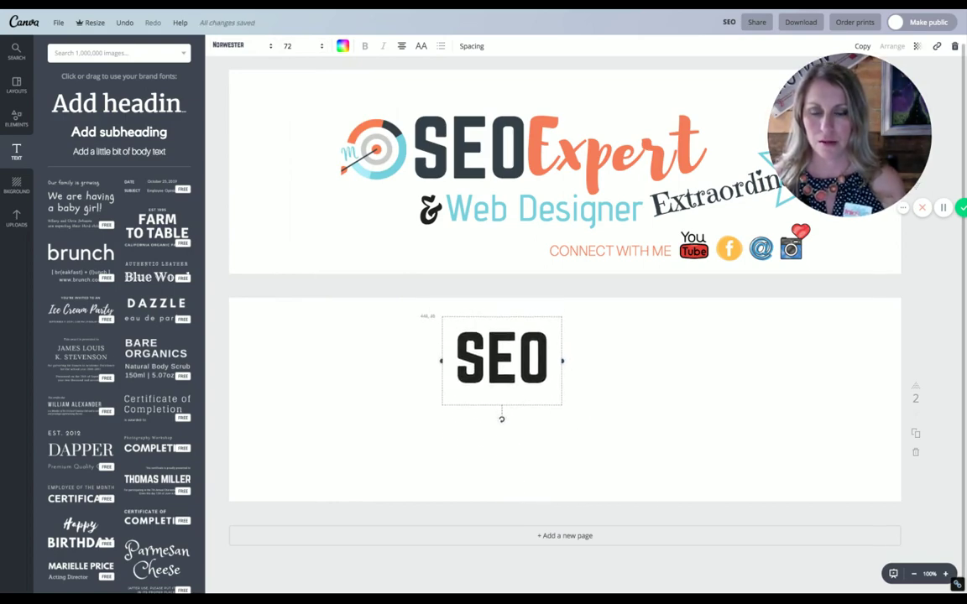
click(589, 341)
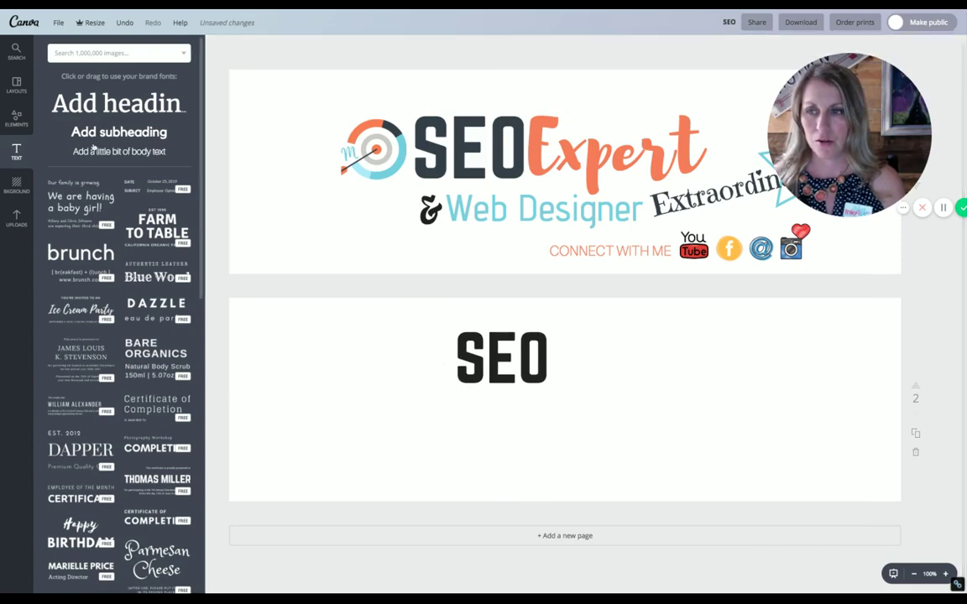
Add another heading on page 2 below SEO and replace its text with "Expert".
click(101, 102)
click(671, 441)
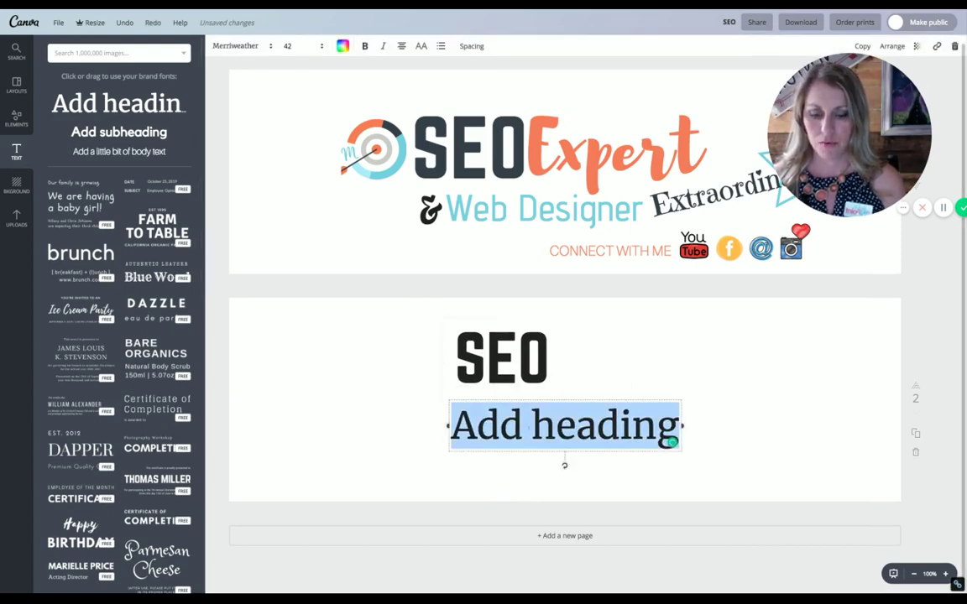
text(Exper)
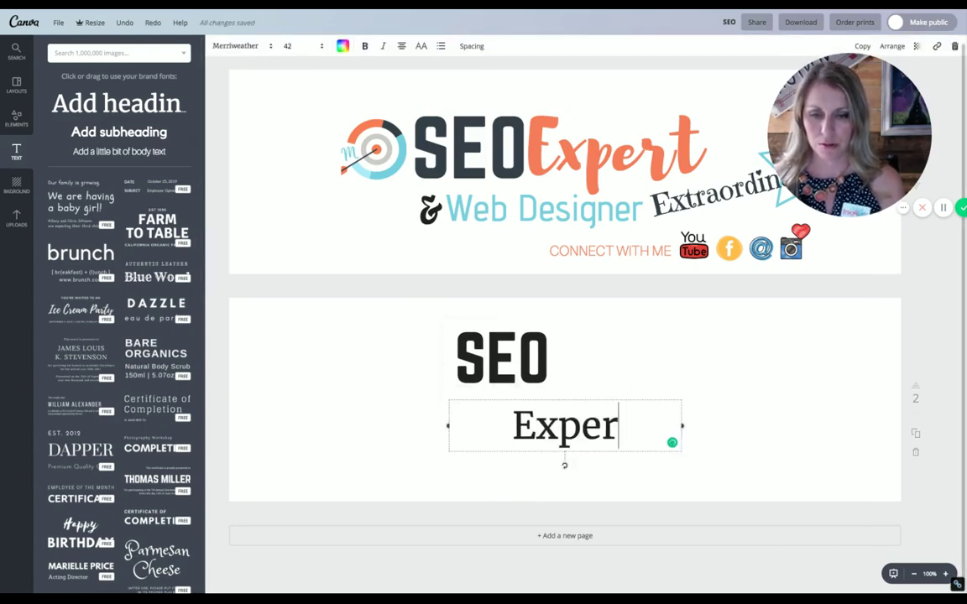
text(t)
Change the Expert heading's font to Brusher and its colour to the orange document colour.
drag(503, 426, 626, 426)
click(319, 47)
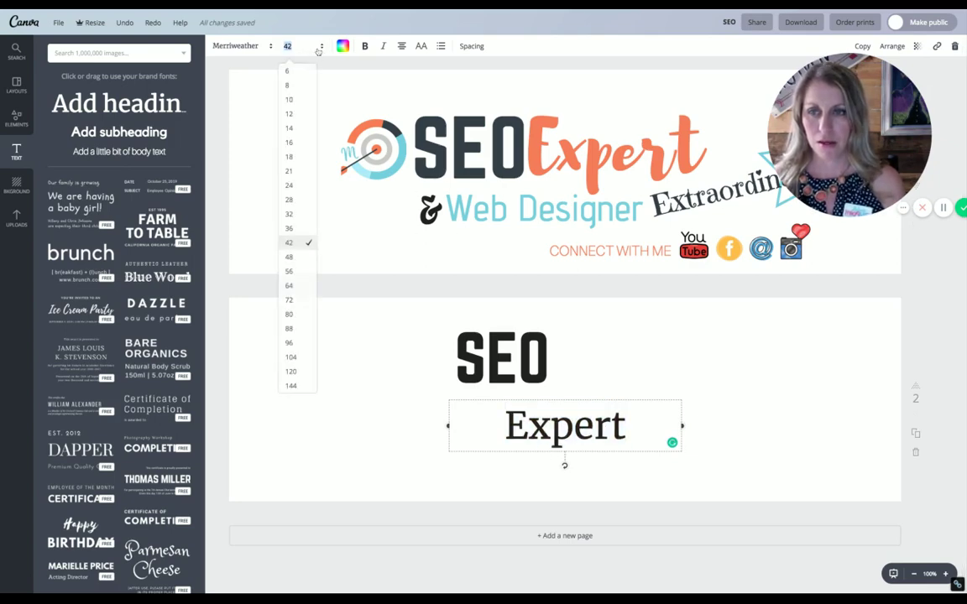
click(268, 46)
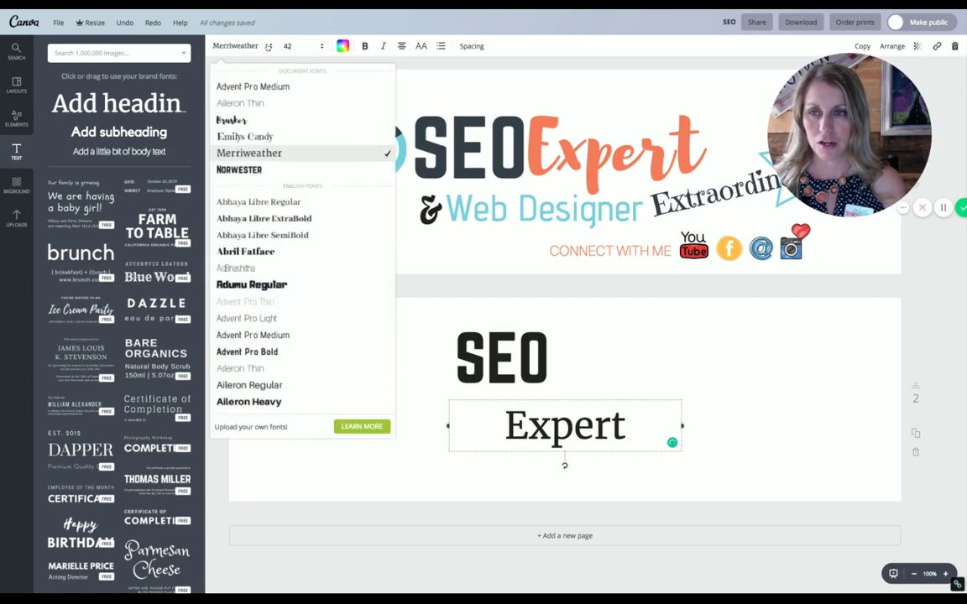
click(226, 120)
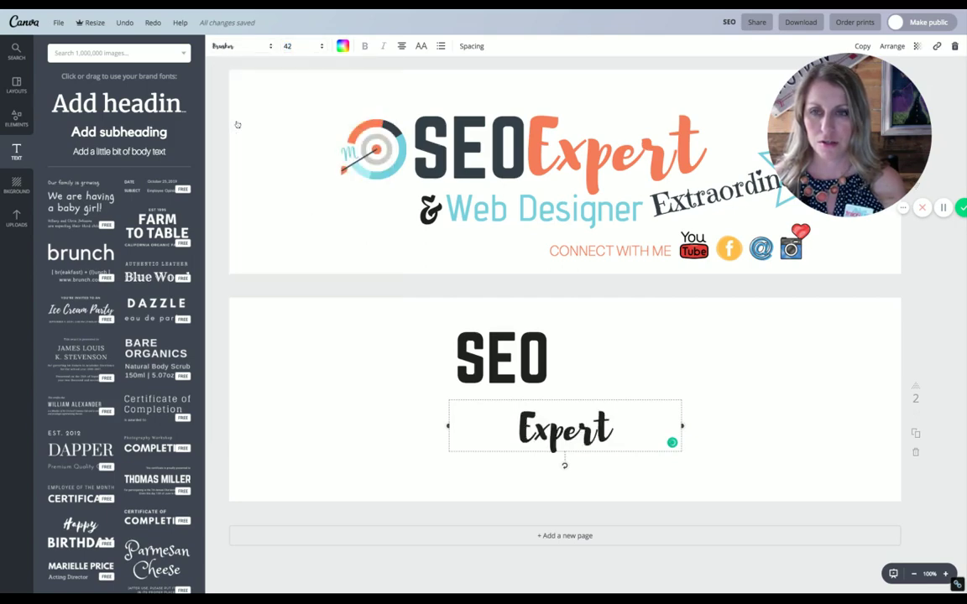
click(343, 47)
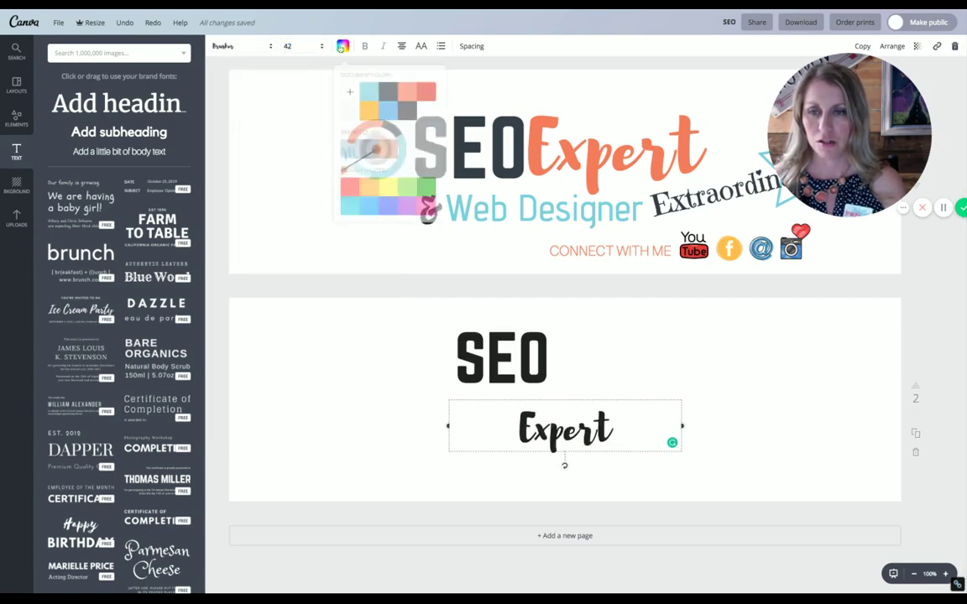
click(407, 90)
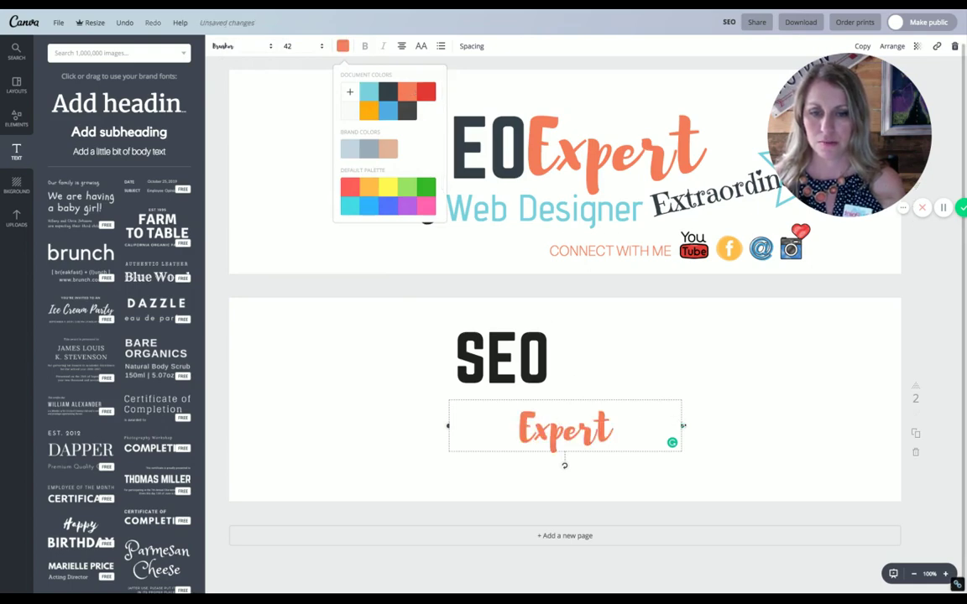
Place the Expert text directly after SEO at size 56, with its box wide enough to keep the word on one line.
drag(683, 426, 659, 331)
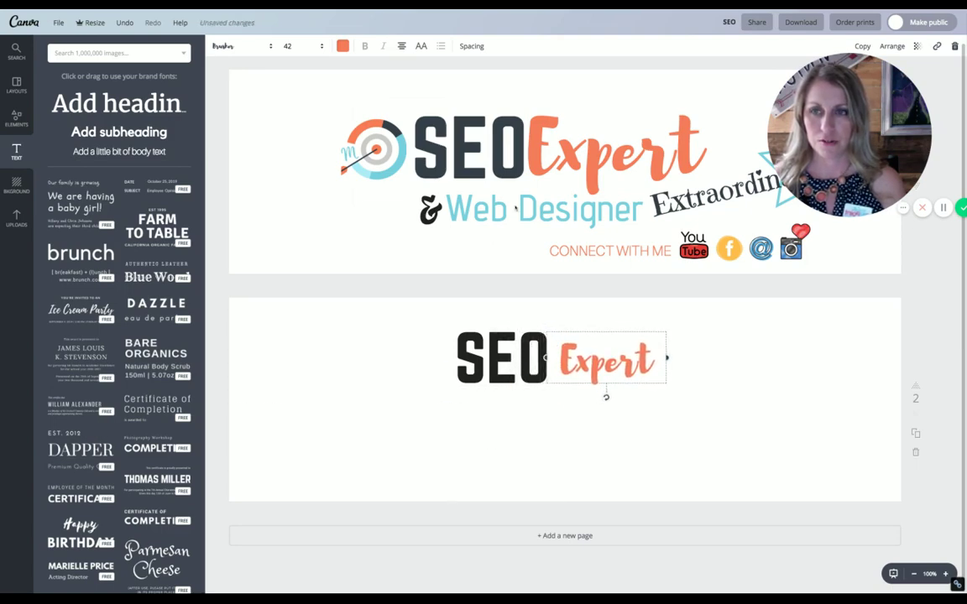
click(320, 48)
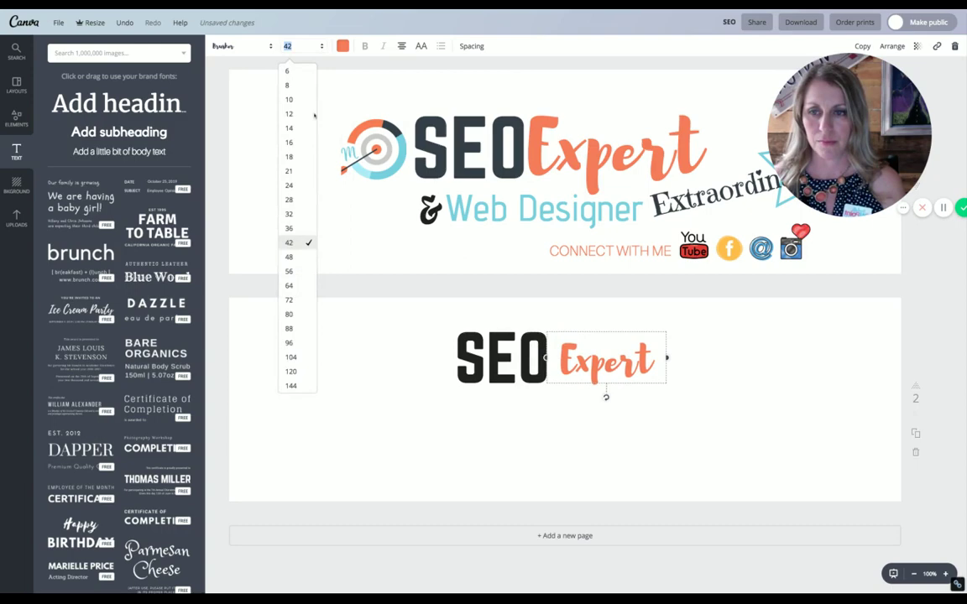
click(302, 271)
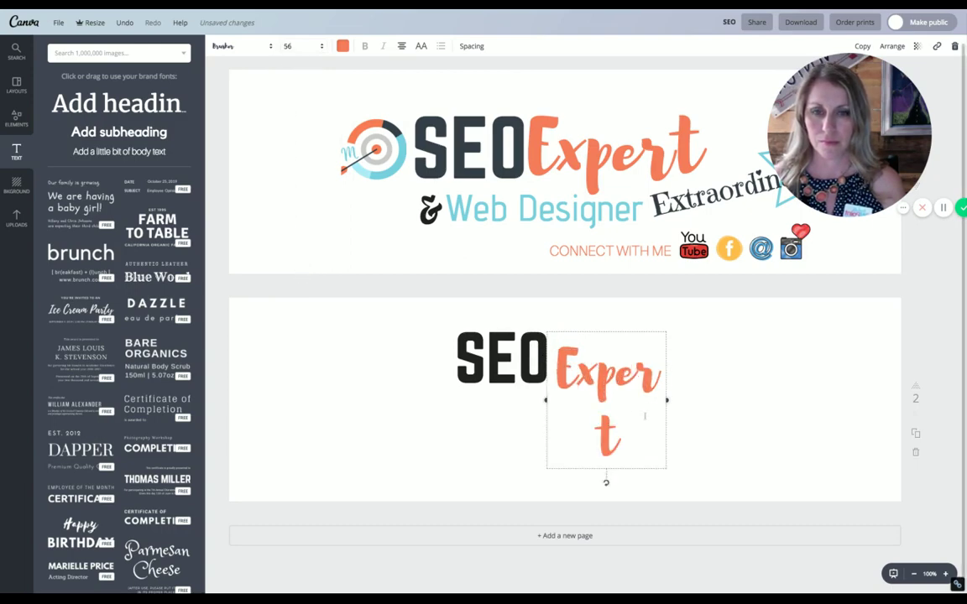
drag(663, 408, 680, 403)
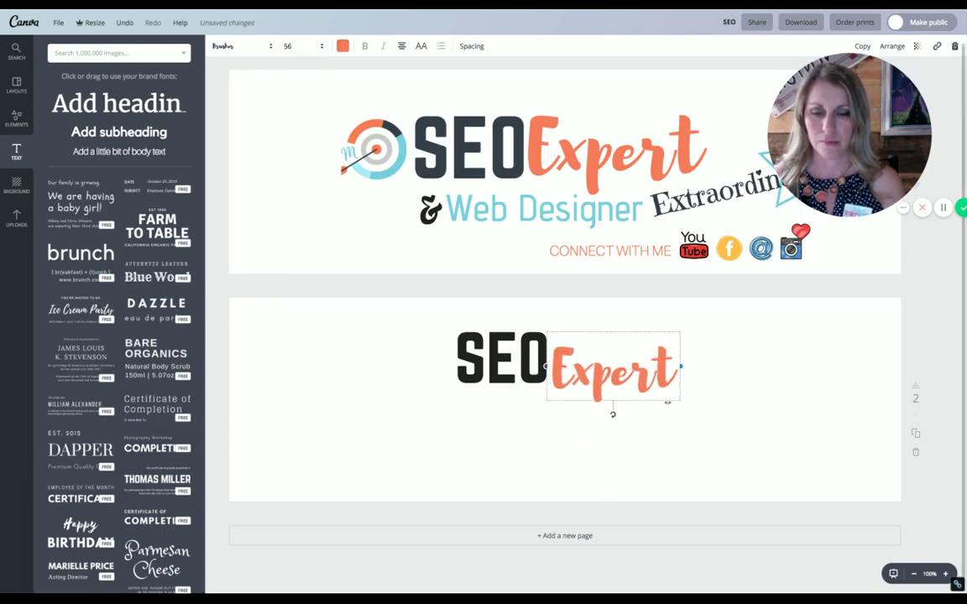
drag(645, 330, 649, 318)
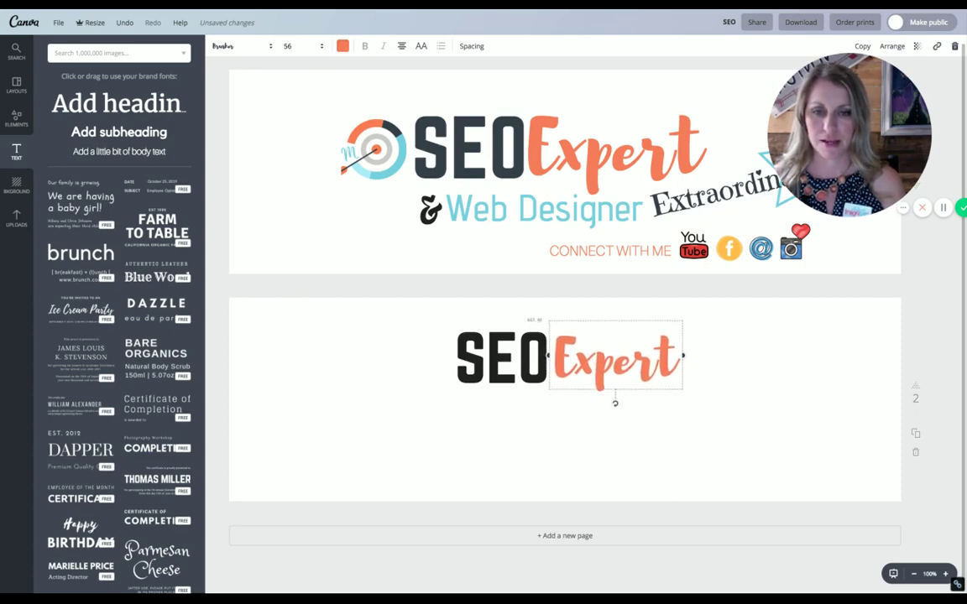
click(738, 380)
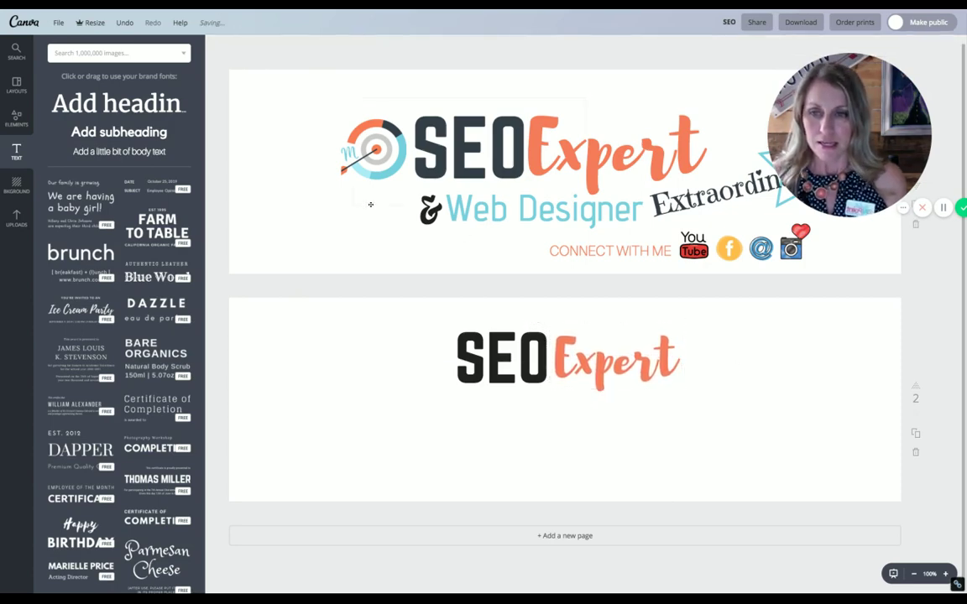
Add a third heading on page 2 below the SEO Expert line, containing only "&".
click(141, 102)
double_click(453, 419)
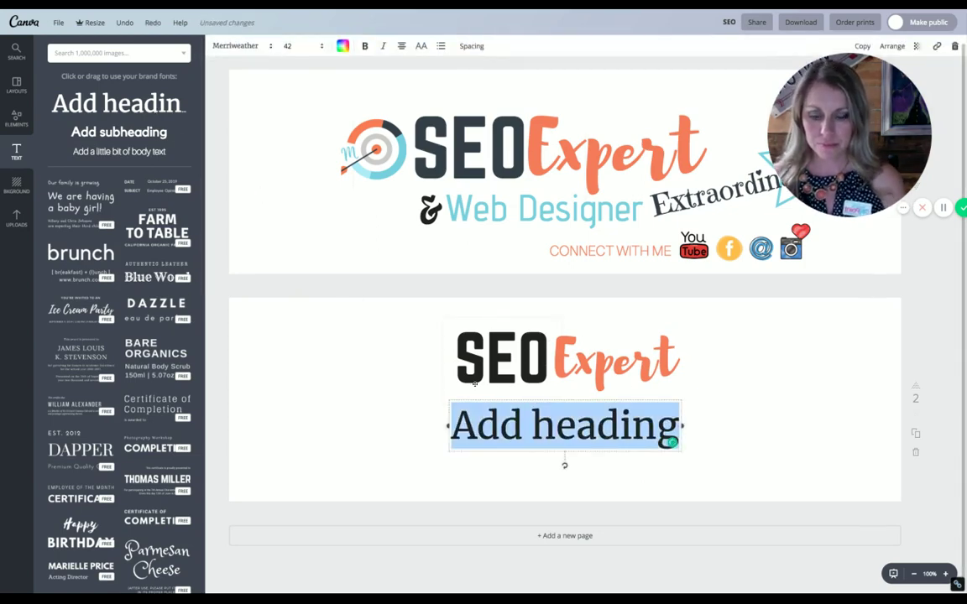
text(&)
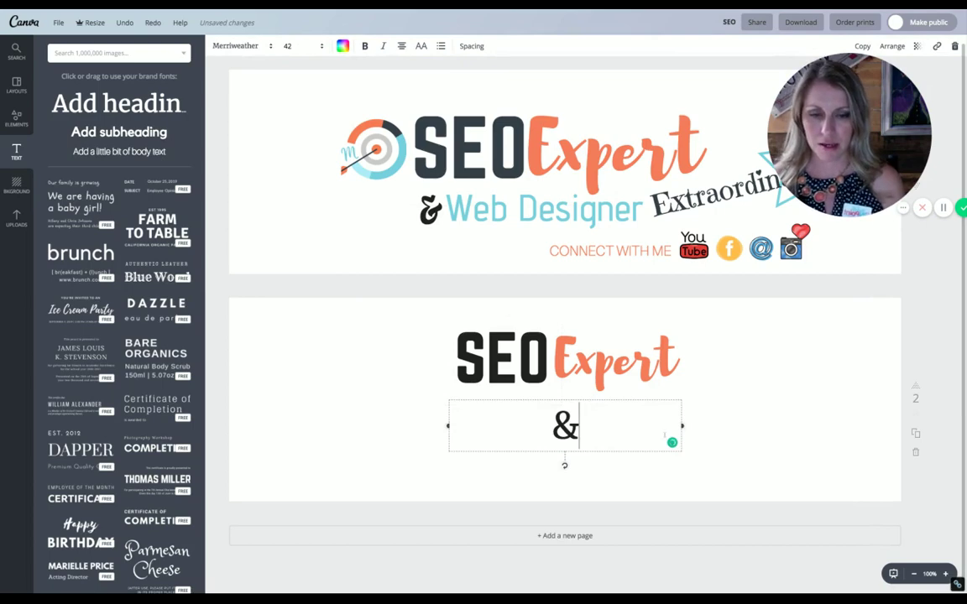
Narrow the & text box, change its font to Brusher, and place it just below the SEO text.
drag(682, 427, 507, 427)
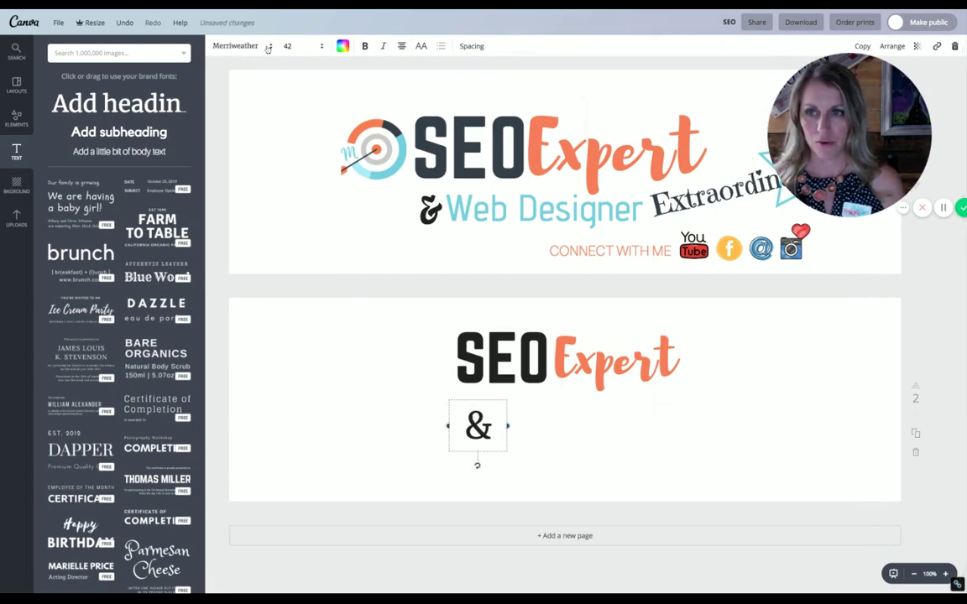
click(241, 45)
click(268, 122)
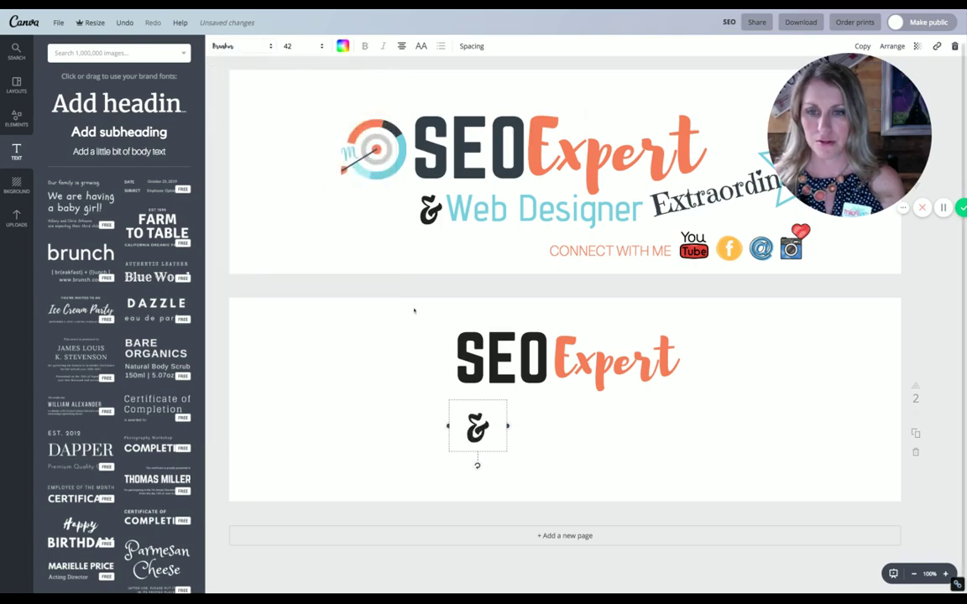
drag(477, 428, 474, 411)
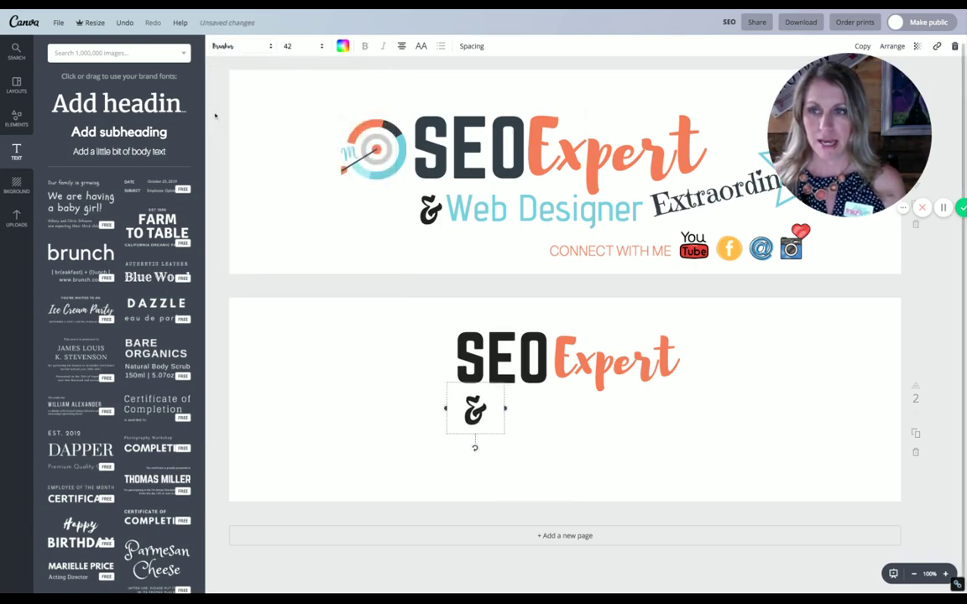
Add a heading on page 2 reading "Web Designer" on one line and place it beside the &.
click(118, 103)
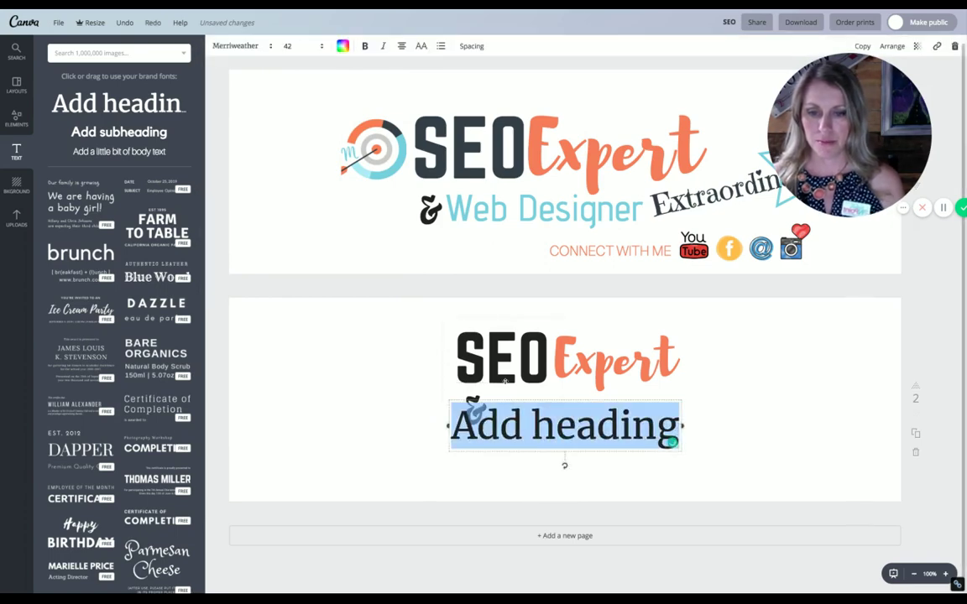
text(Web Desi)
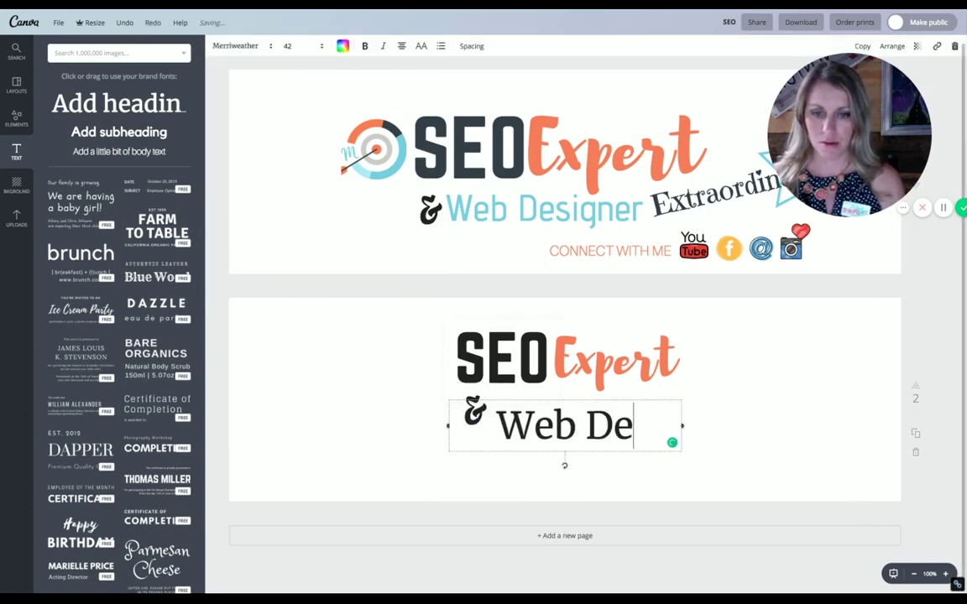
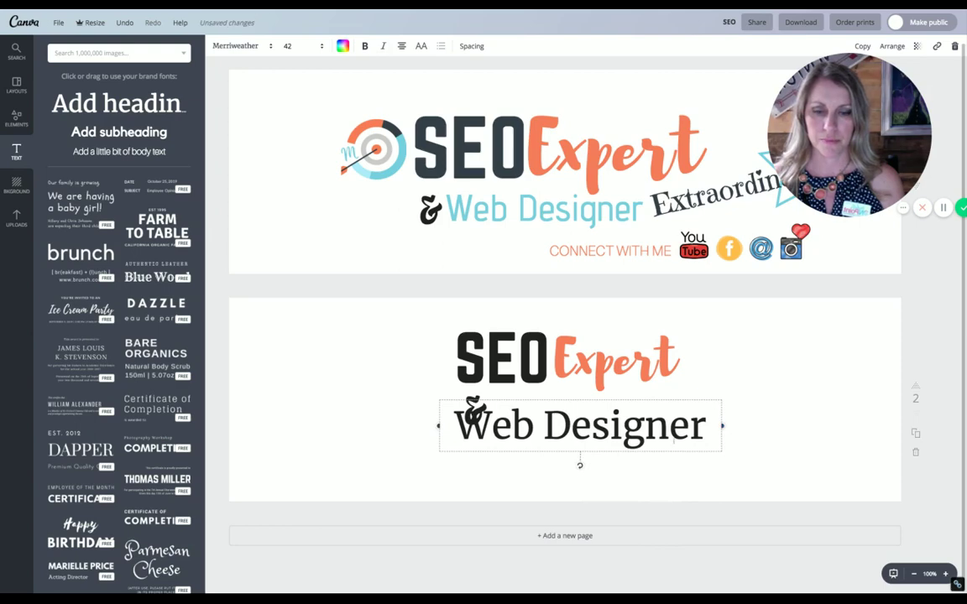
drag(691, 400, 731, 382)
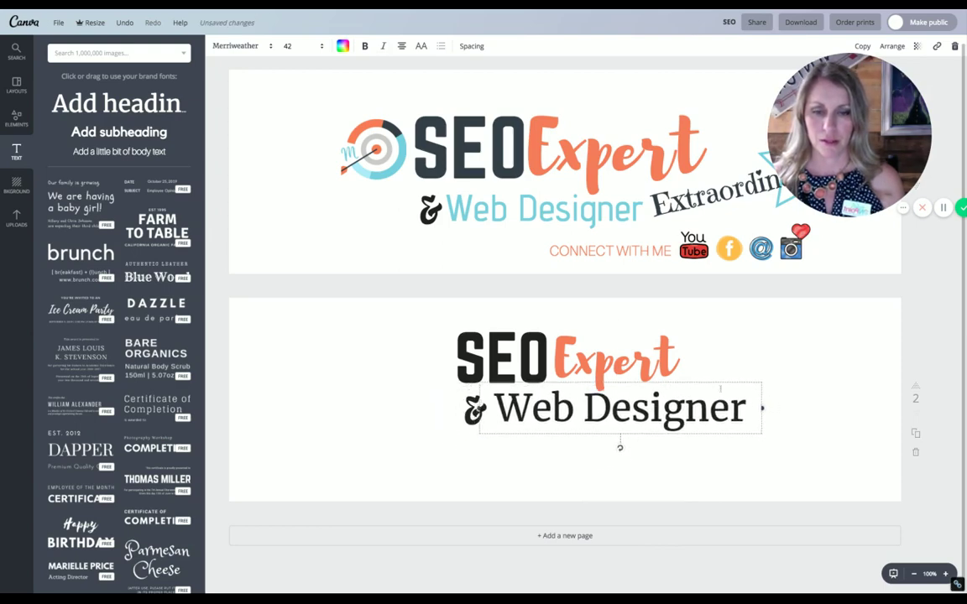
Set the Web Designer text to Advent Pro Medium in the light blue document colour and close its gap to the &.
click(252, 46)
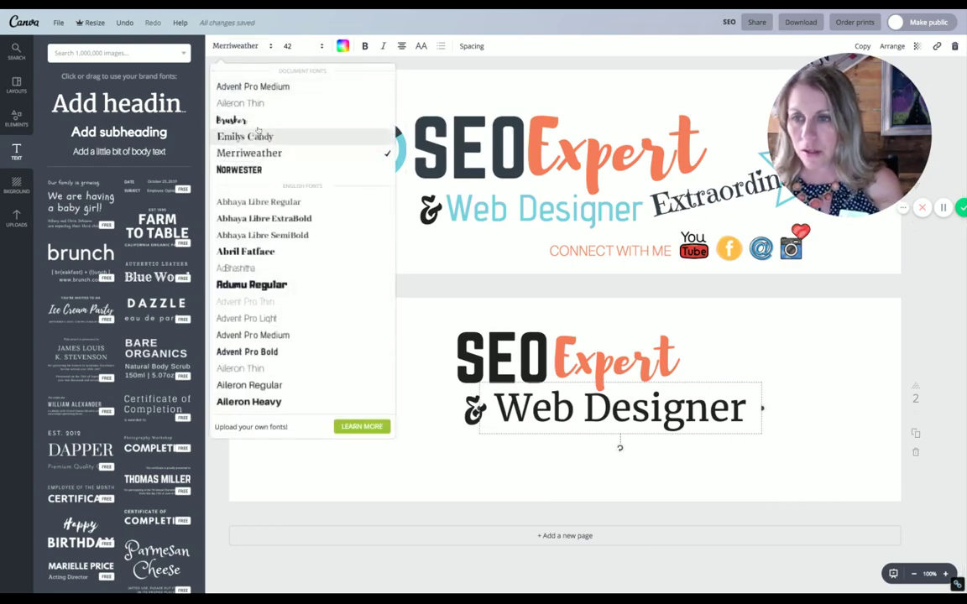
click(260, 87)
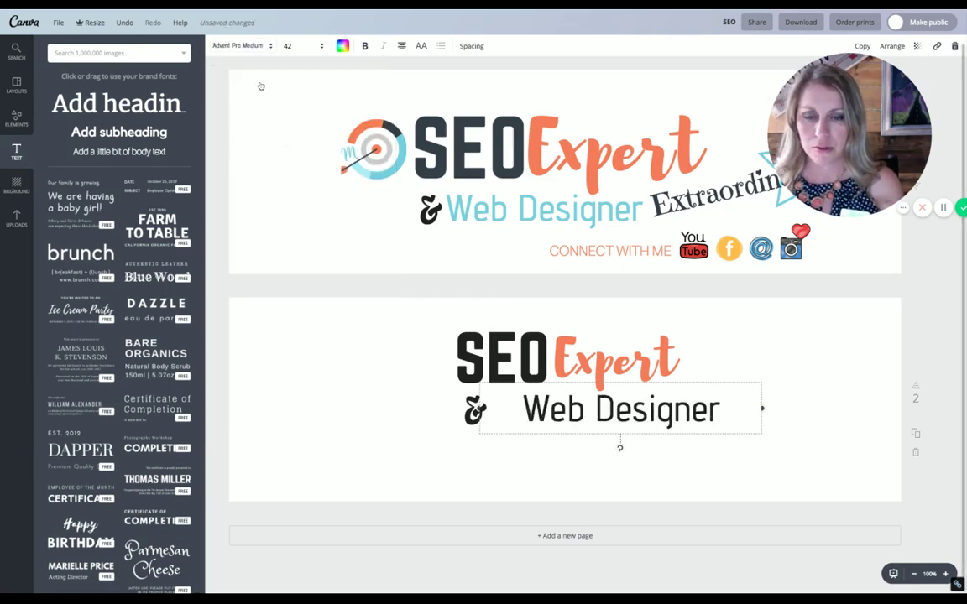
click(343, 45)
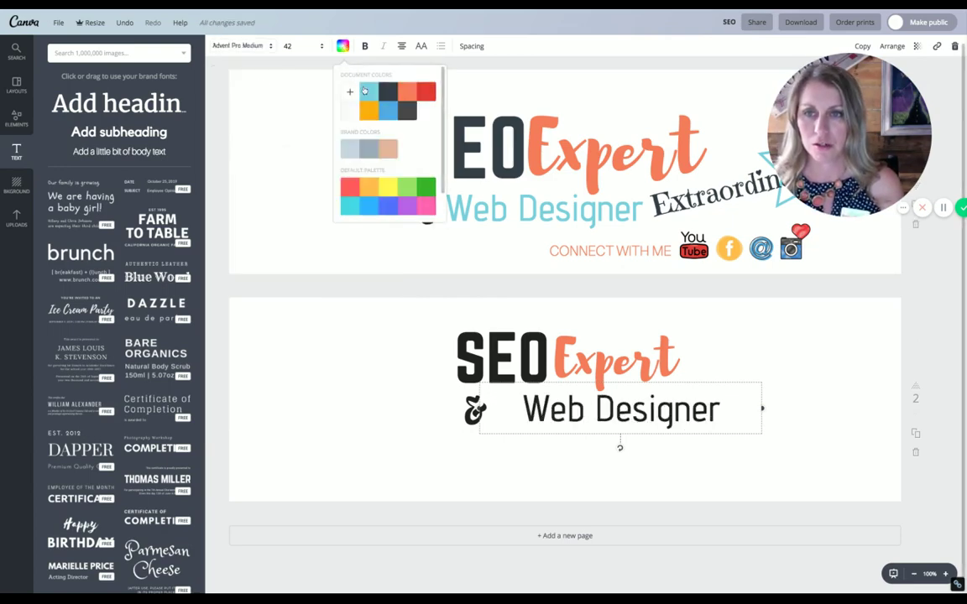
click(364, 91)
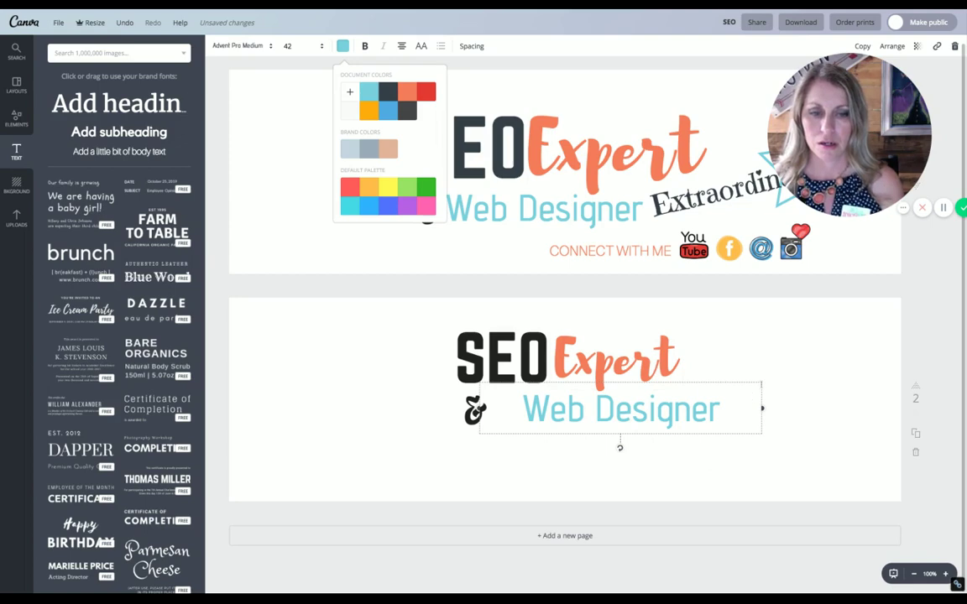
mouse_move(761, 407)
mouse_down()
mouse_move(705, 407)
mouse_move(762, 408)
mouse_up()
click(730, 369)
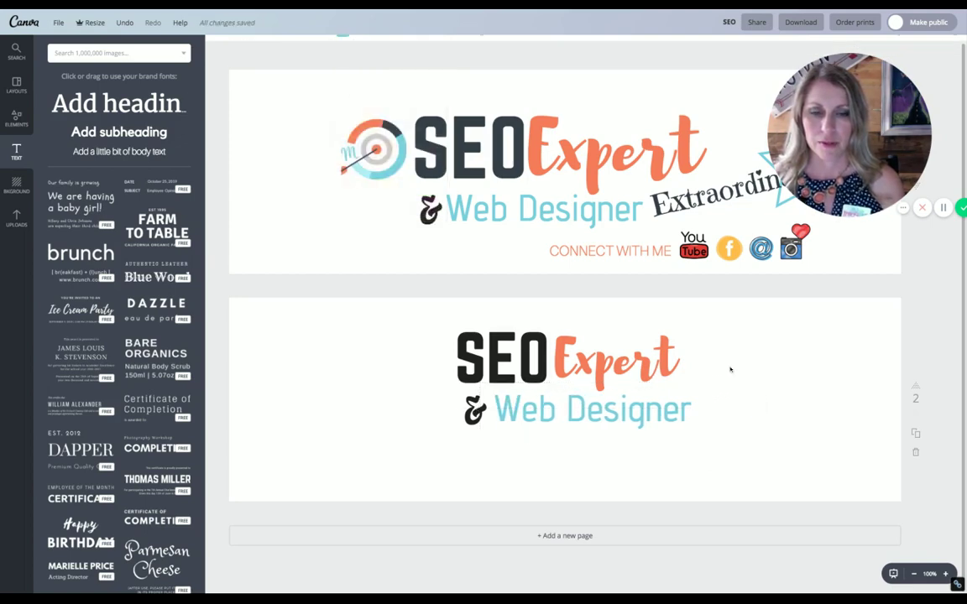
Add a heading on page 2 reading "Extraordinaire" and widen its box so the word fits on one line.
click(138, 107)
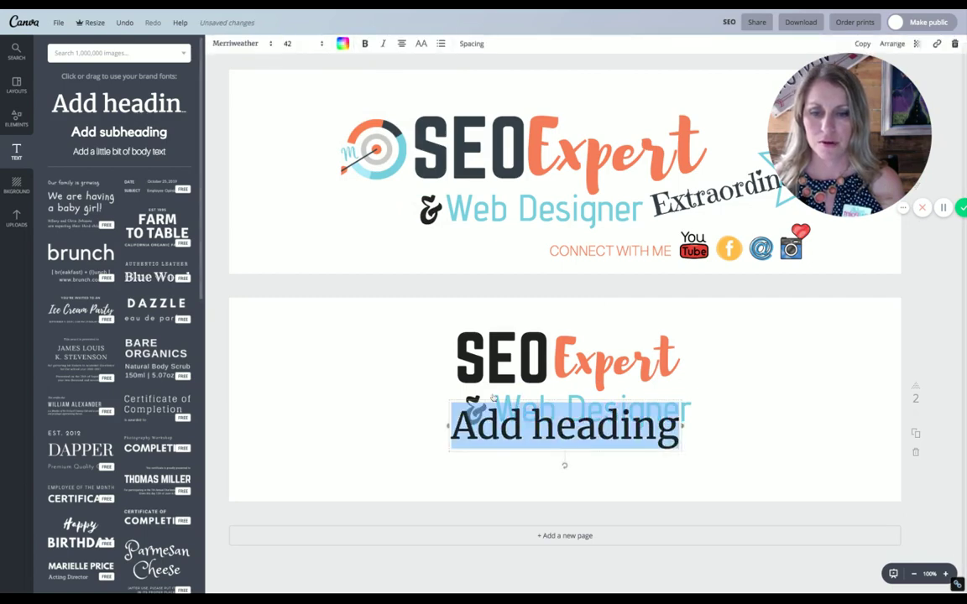
text(Ext)
text(raordi)
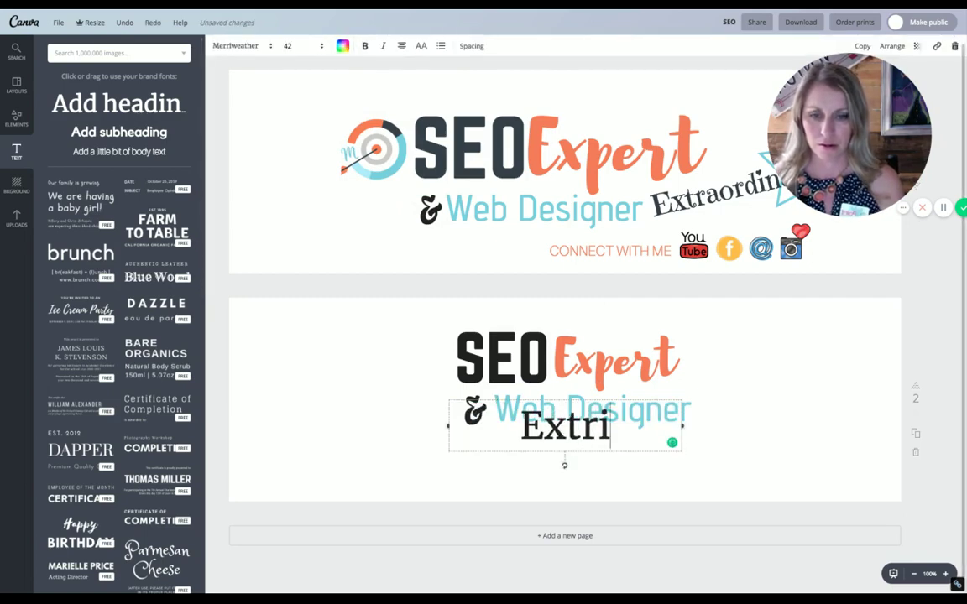
text(naire)
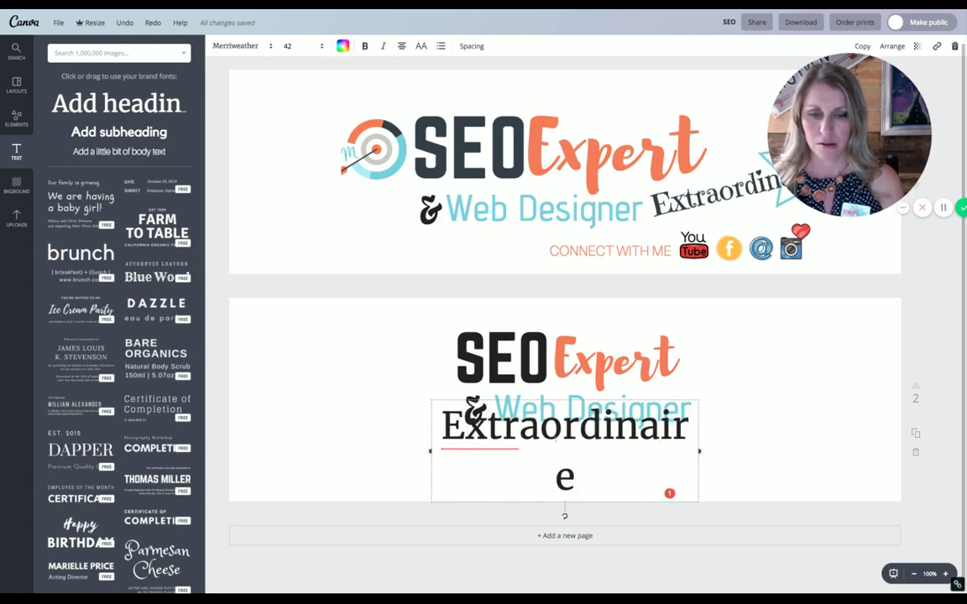
drag(699, 452, 713, 451)
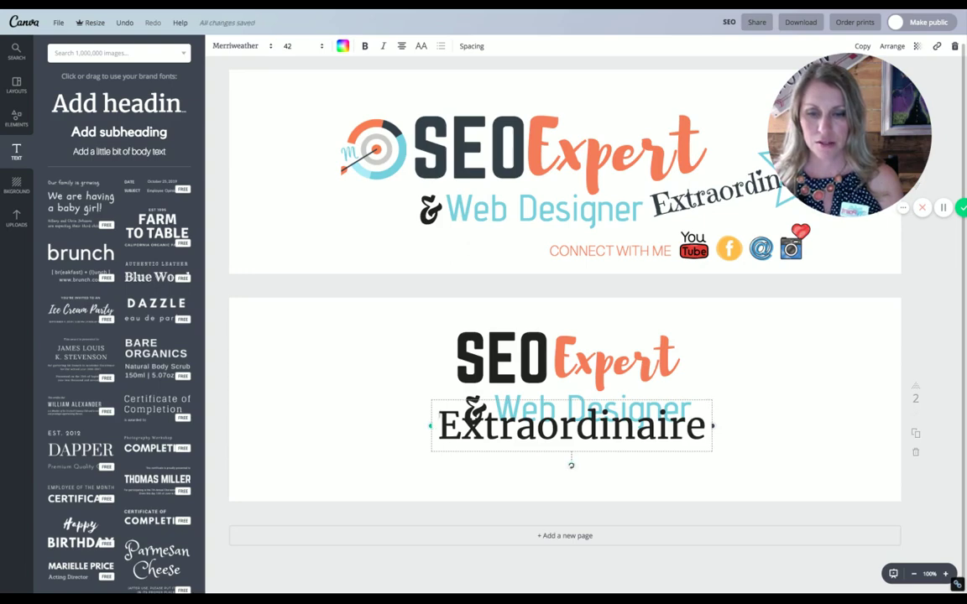
Move Extraordinaire toward the end of Web Designer, set its size to 36, and rotate it to slant upward.
drag(439, 399, 594, 387)
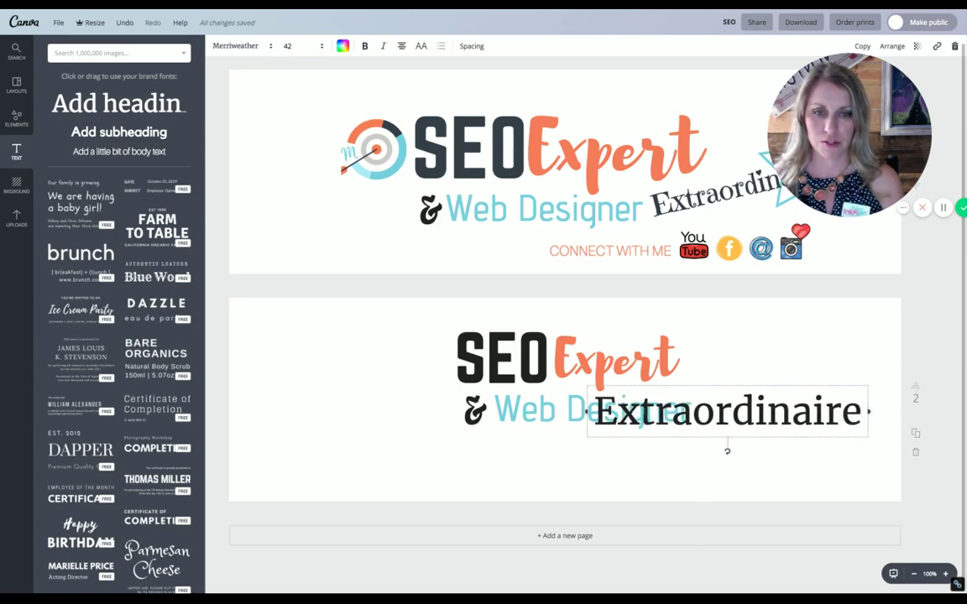
click(288, 47)
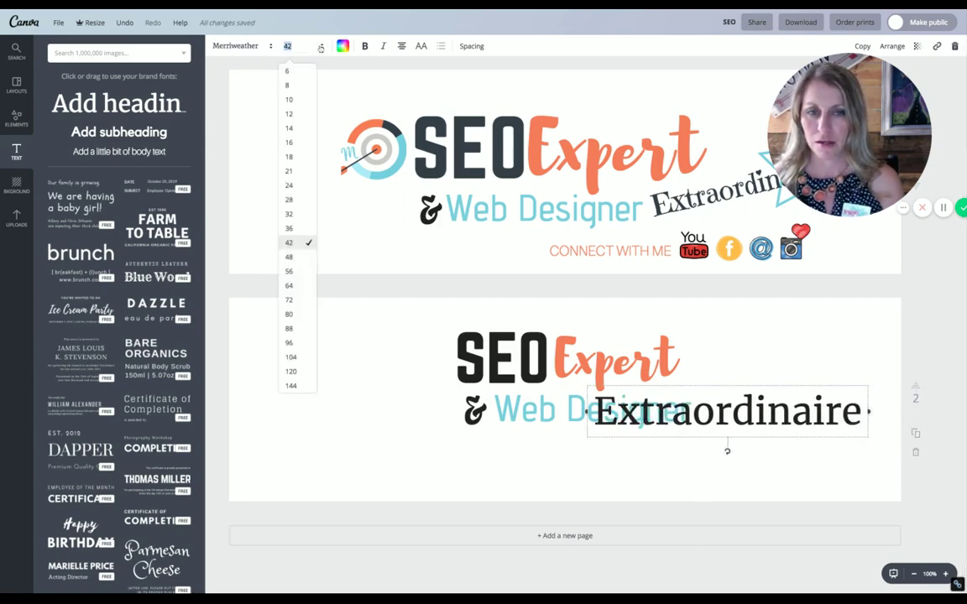
click(290, 229)
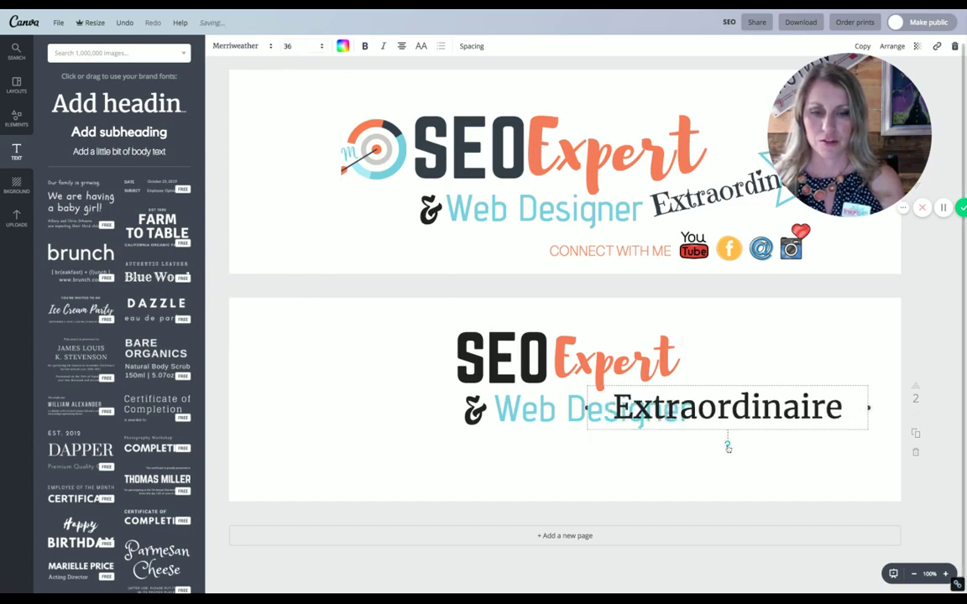
drag(728, 449, 736, 442)
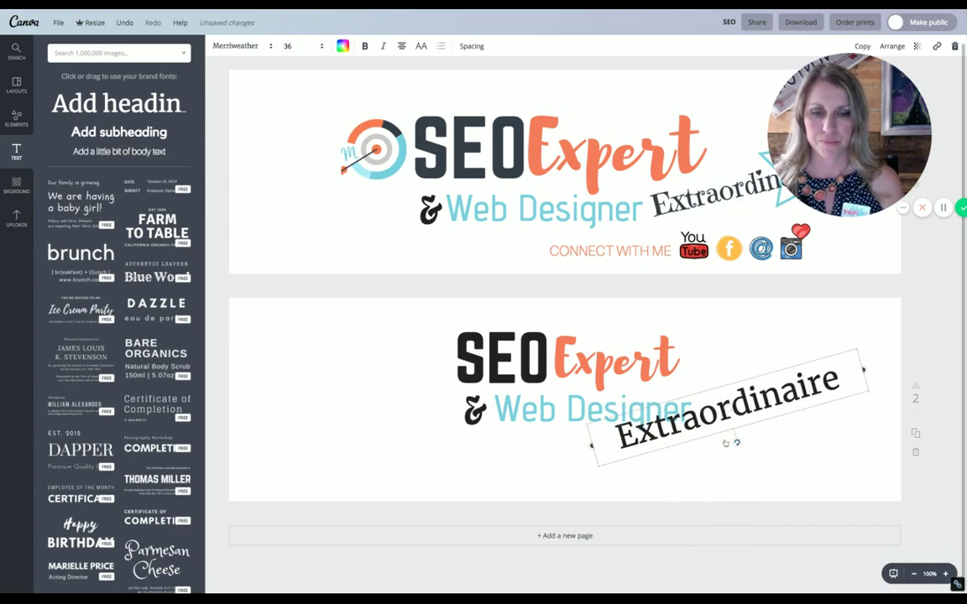
Shift the SEO and Expert texts on page 2 to the left, keeping them side by side.
click(521, 341)
key(shift+Left)
key(shift+Left)
key(shift+Left)
key(shift+Left)
key(shift+Left)
key(shift+Left)
key(shift+Left)
key(shift+Left)
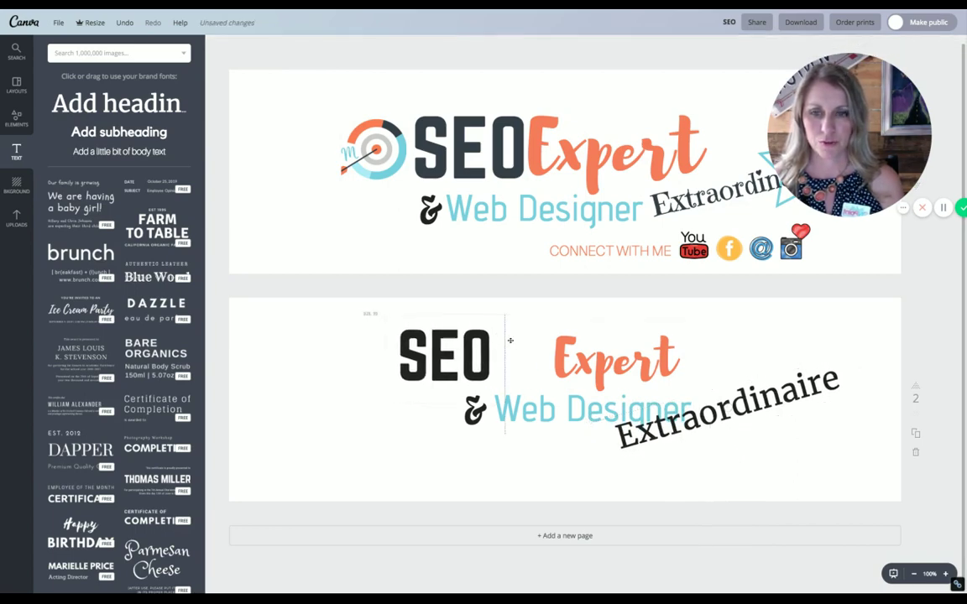
drag(595, 355, 525, 351)
Move the & on page 2 left so it sits below the start of SEO.
click(470, 412)
key(shift+Left)
key(shift+Left)
key(shift+Left)
key(shift+Left)
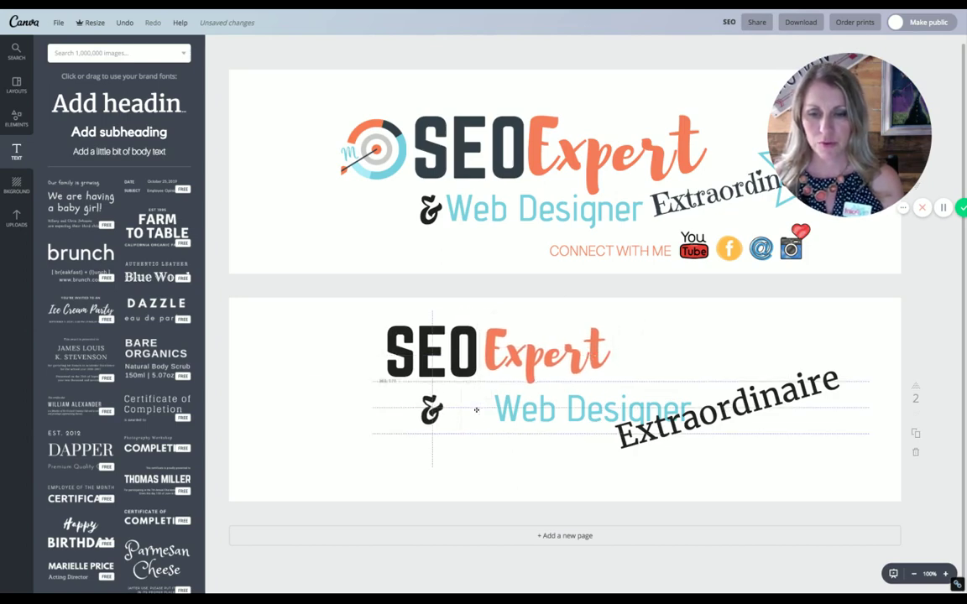
key(shift+Left)
key(shift+Left)
key(shift+Left)
key(shift+Left)
key(shift+Left)
key(shift+Left)
key(shift+Left)
key(shift+Right)
key(shift+Right)
key(shift+Right)
key(shift+Right)
key(shift+Right)
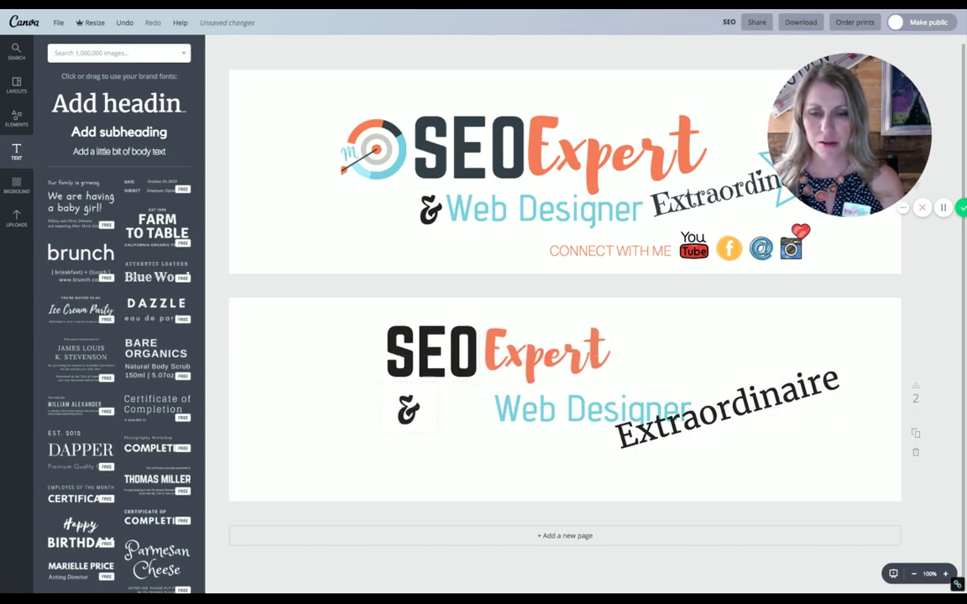
Move the Web Designer text on page 2 left so it directly follows the &.
click(538, 414)
key(shift+Left)
key(shift+Left)
key(shift+Left)
key(shift+Left)
key(shift+Left)
key(shift+Left)
key(shift+Left)
key(shift+Left)
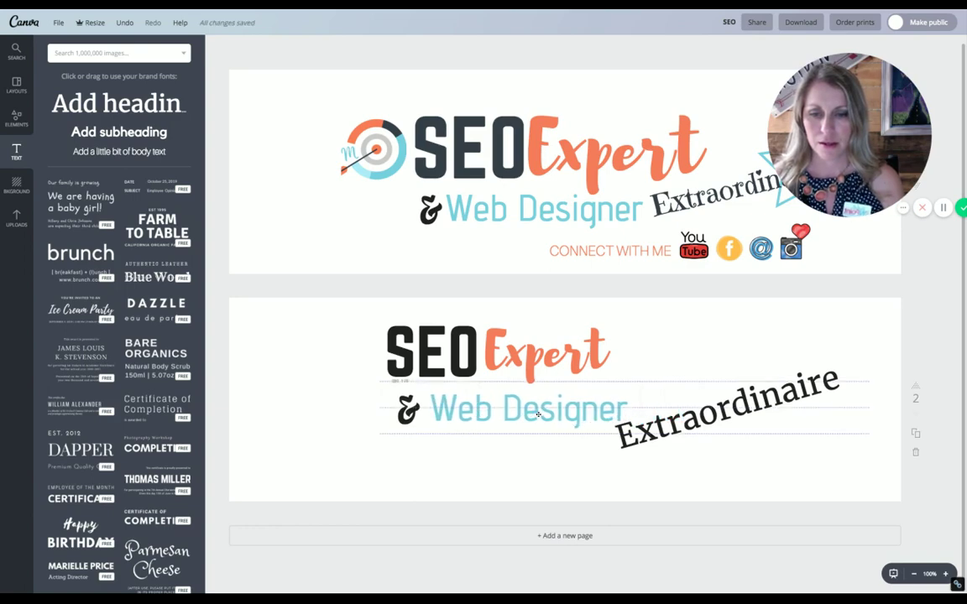
Raise the slanted Extraordinaire text so it starts right after Web Designer without overlapping it.
click(703, 415)
key(shift+Up)
key(shift+Up)
key(shift+Up)
key(shift+Up)
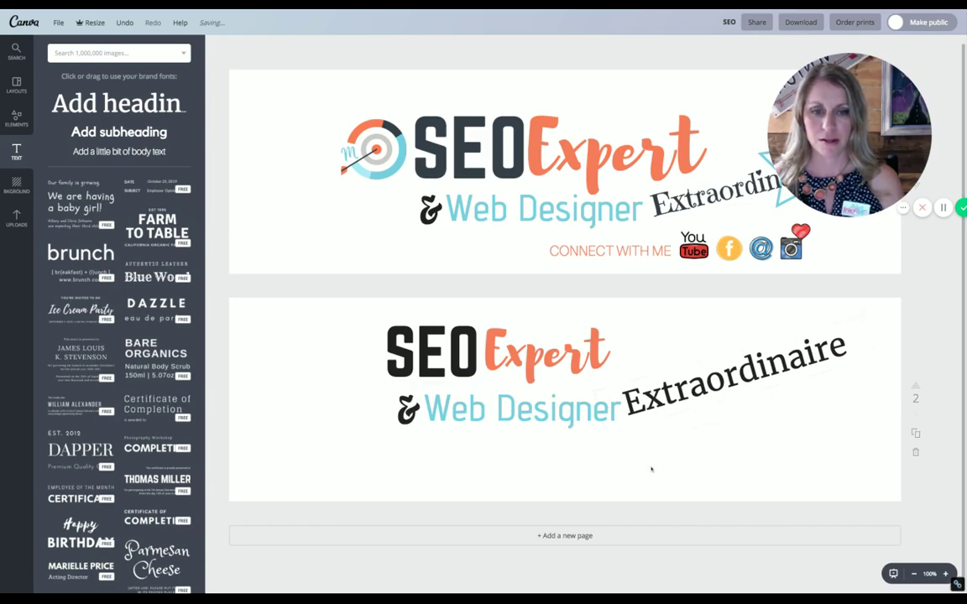
Change the Extraordinaire font to Emilys Candy and move the text closer to the end of Web Designer.
click(672, 392)
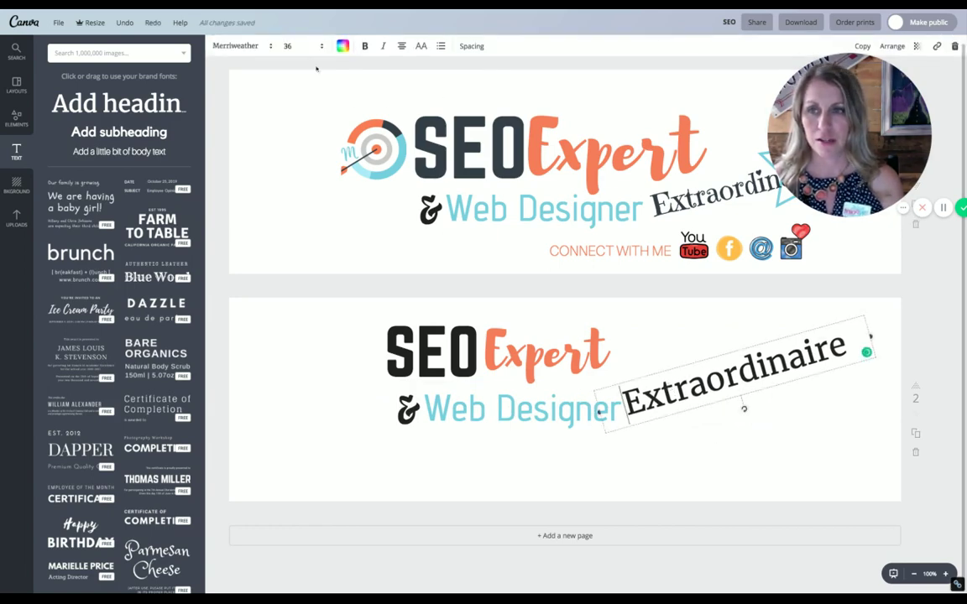
click(268, 46)
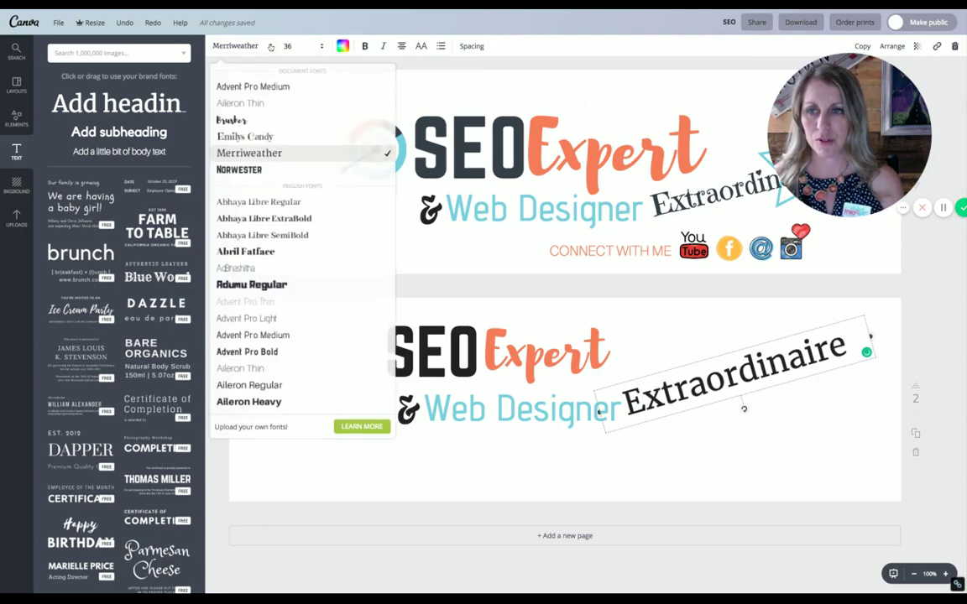
click(275, 137)
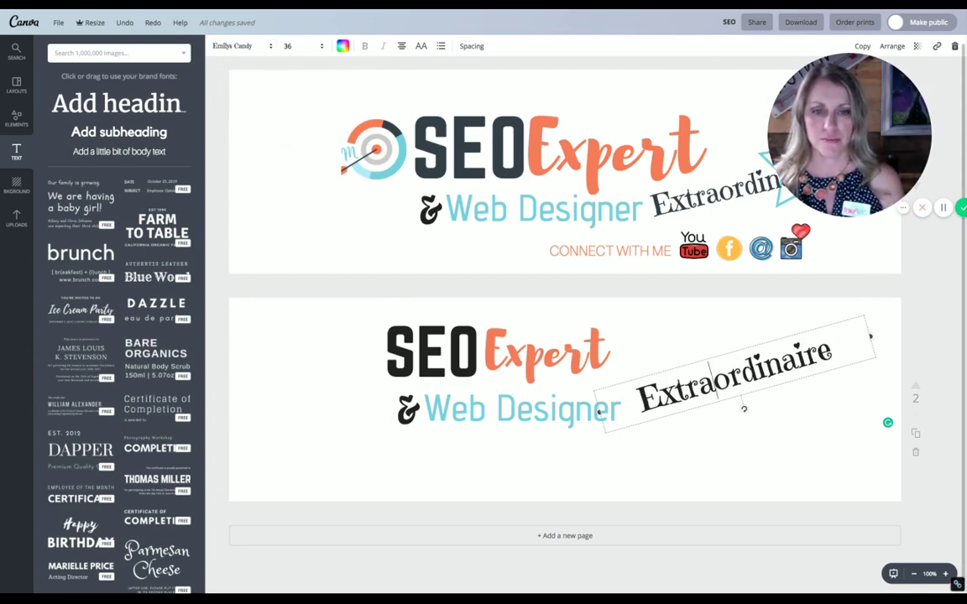
drag(713, 382, 695, 388)
click(731, 336)
drag(749, 350, 739, 358)
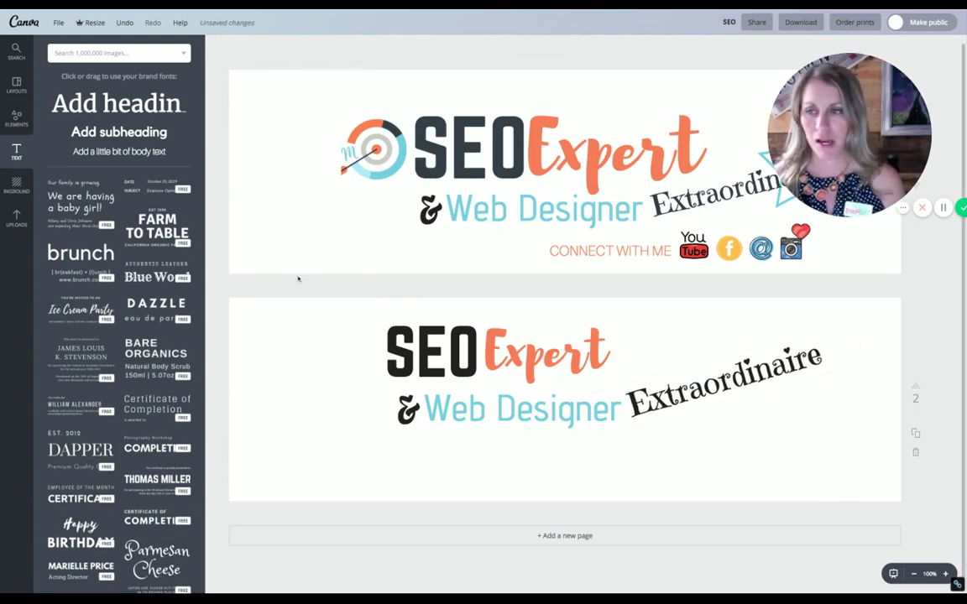
Add an outlined five-pointed star shape to page 2.
click(16, 117)
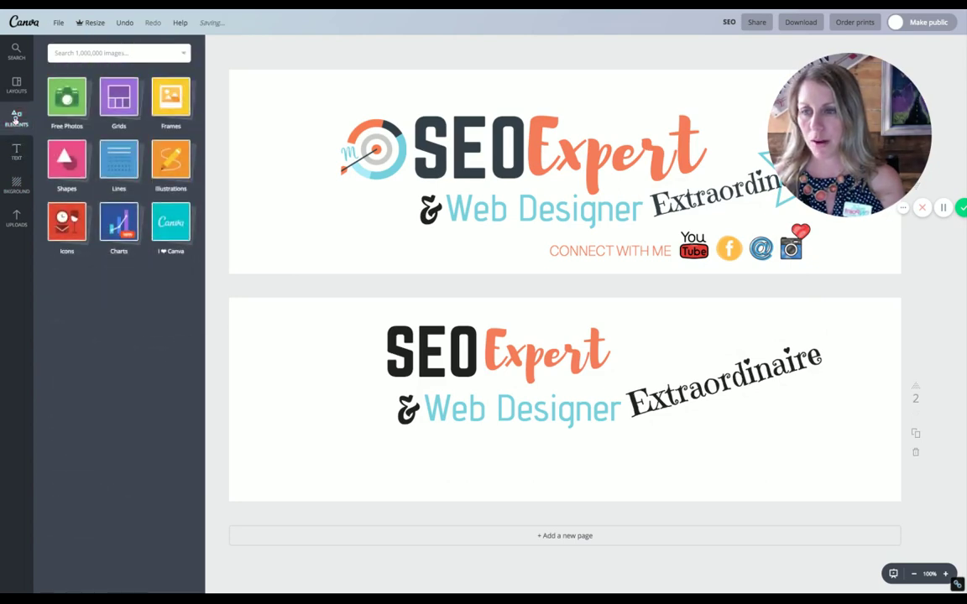
click(68, 159)
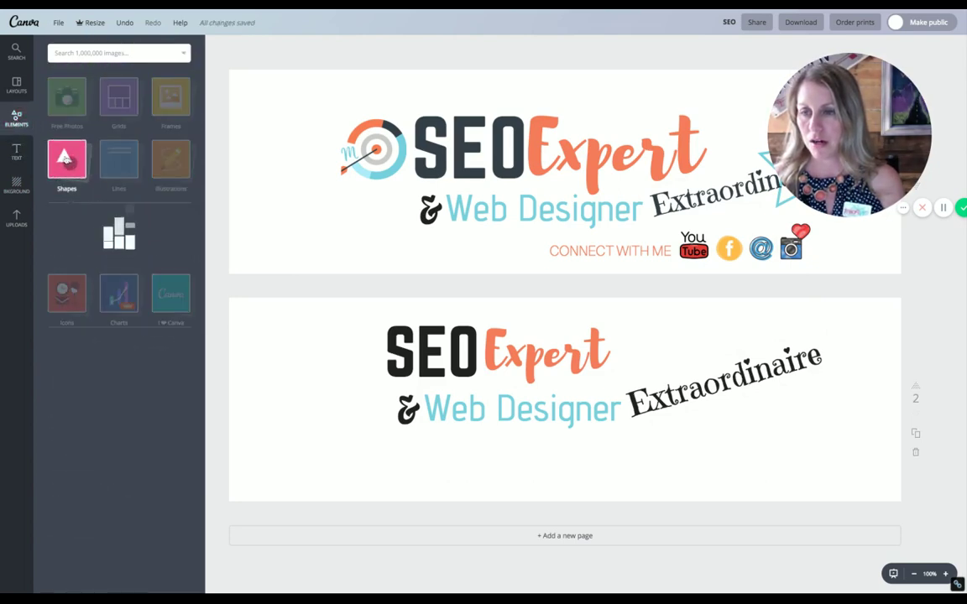
scroll(95, 339, down, 15)
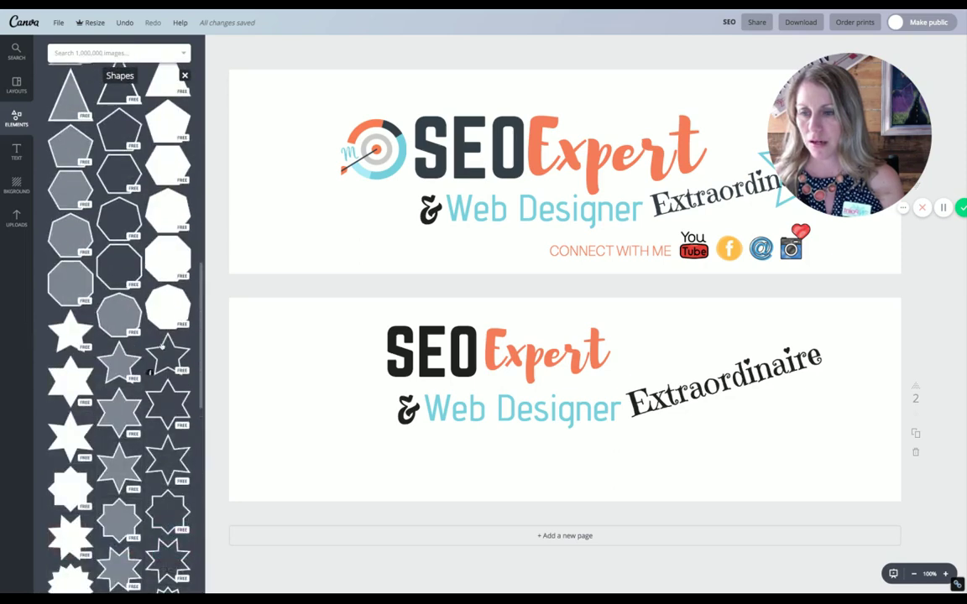
click(164, 359)
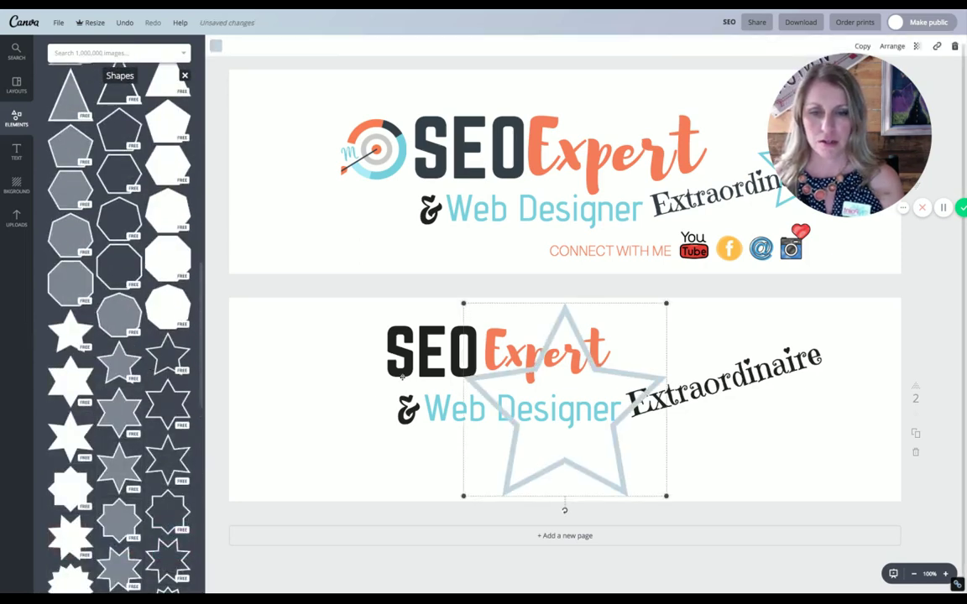
Recolour the star outline to the light blue document colour and shrink it to less than half its size.
click(217, 47)
click(242, 91)
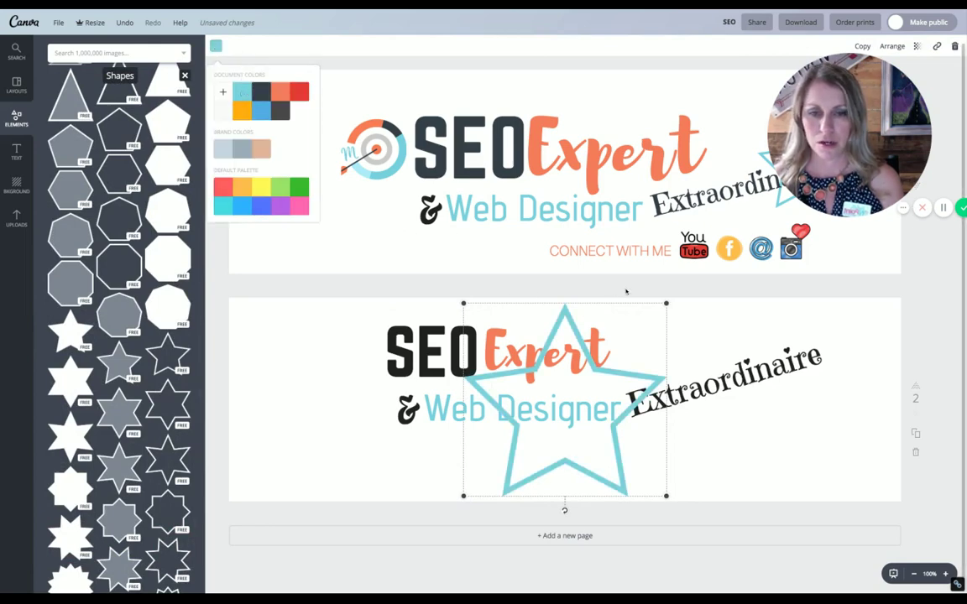
drag(667, 303, 544, 419)
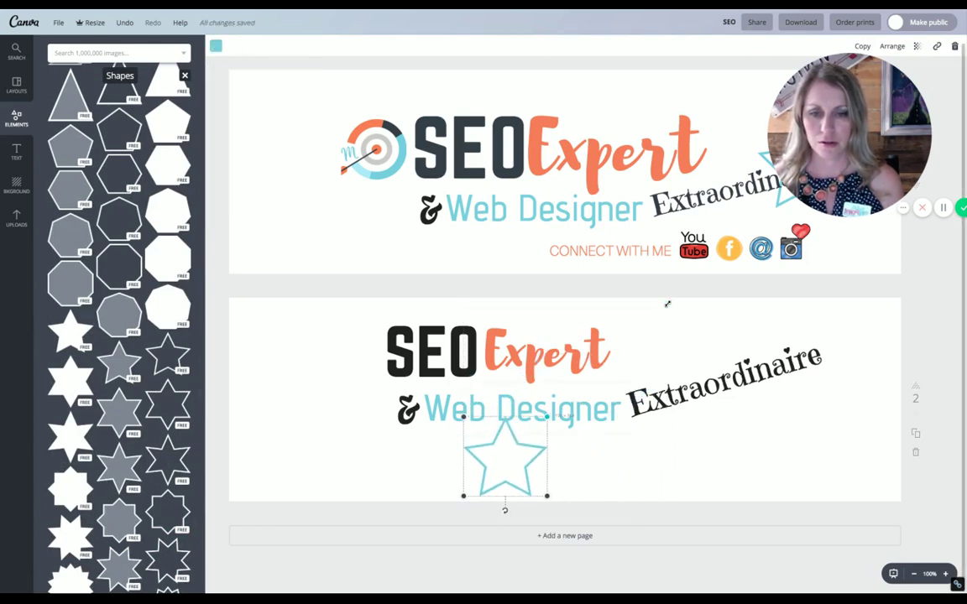
Place the star over the end of the Extraordinaire text on page 2 and send it behind the lettering.
drag(502, 463, 812, 360)
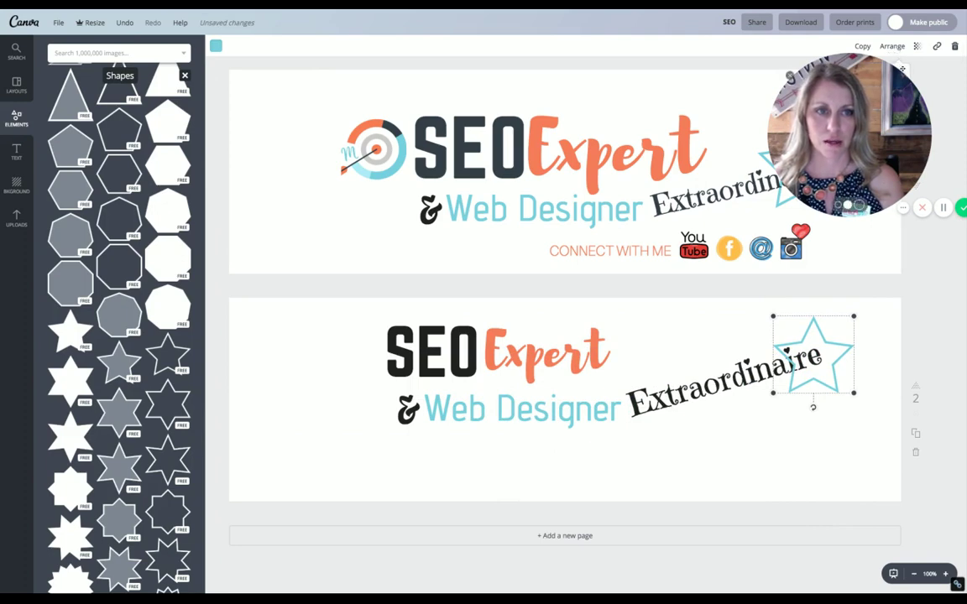
click(892, 46)
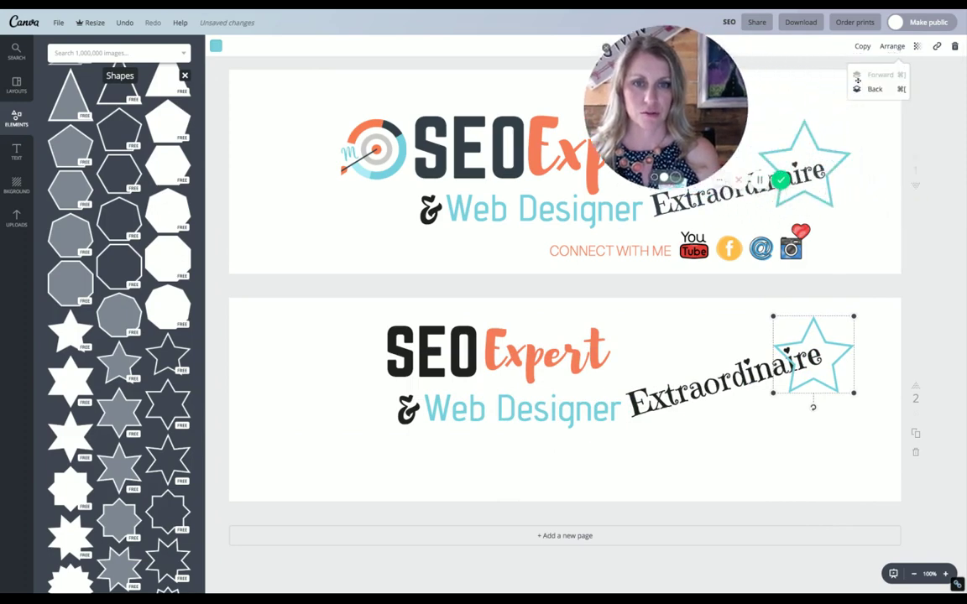
click(871, 89)
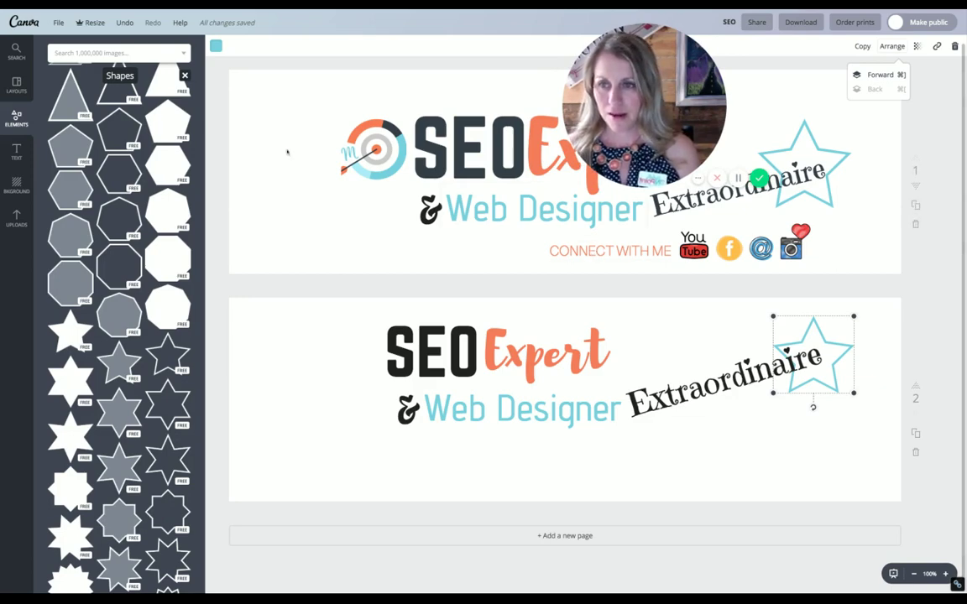
Add body text reading CONNECT WITH ME to page 2 and place it below the Web Designer line.
click(185, 76)
click(17, 149)
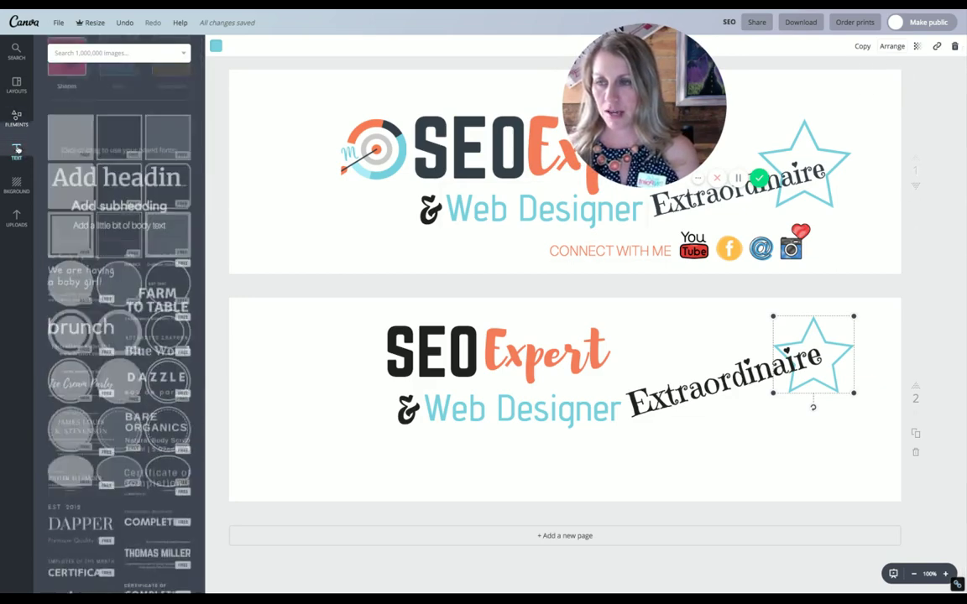
click(135, 153)
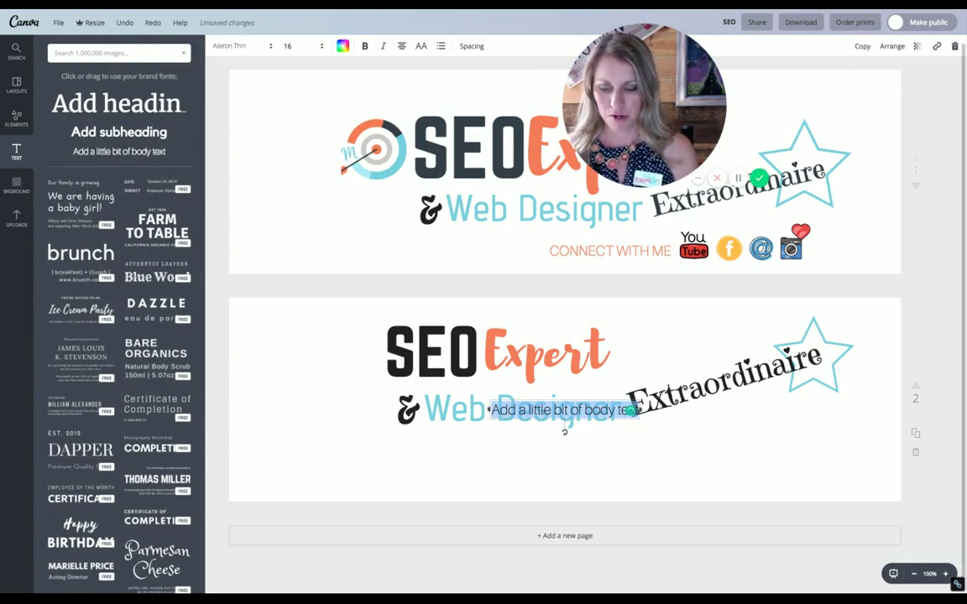
text(CON)
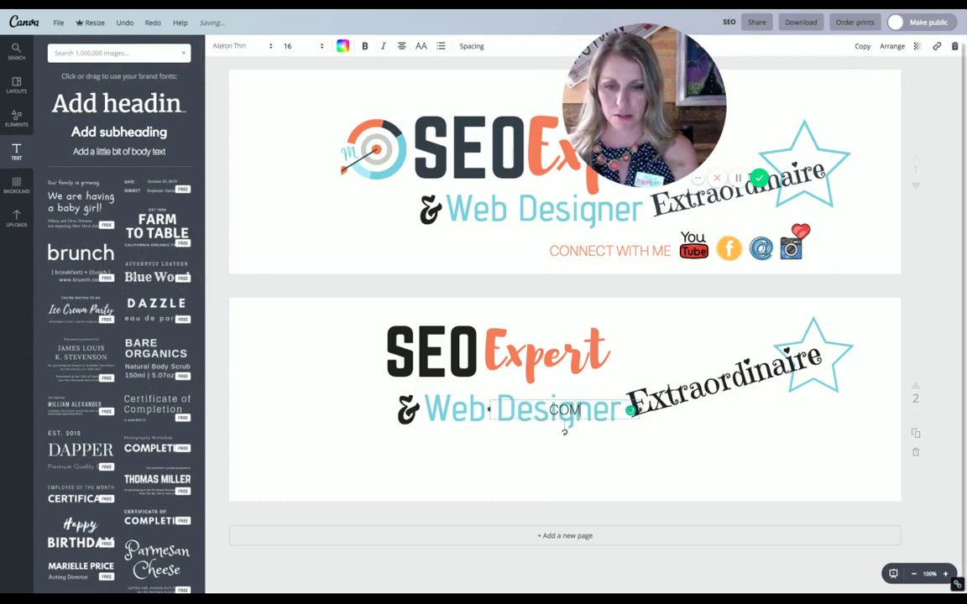
text(NECT WIT)
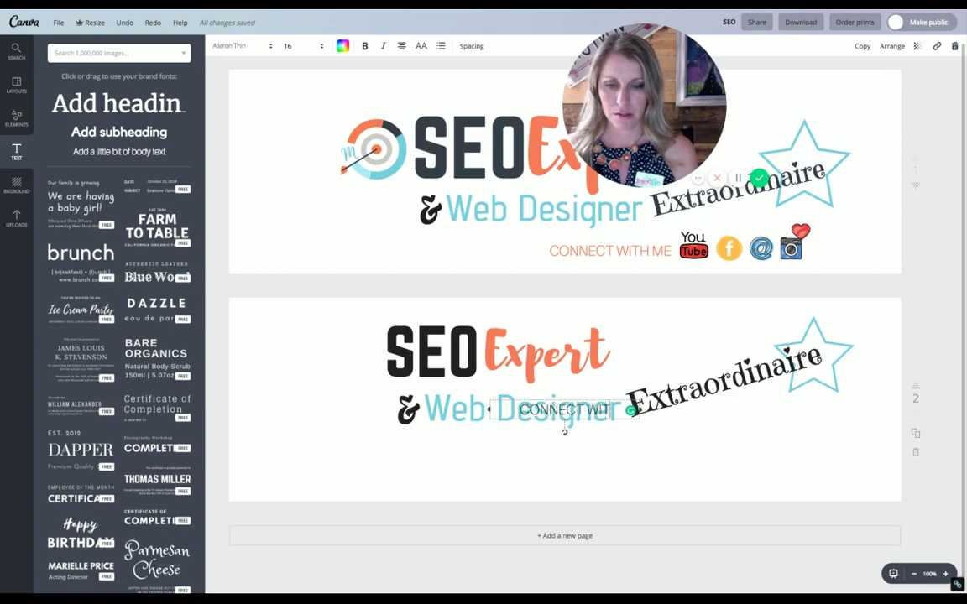
text(H ME)
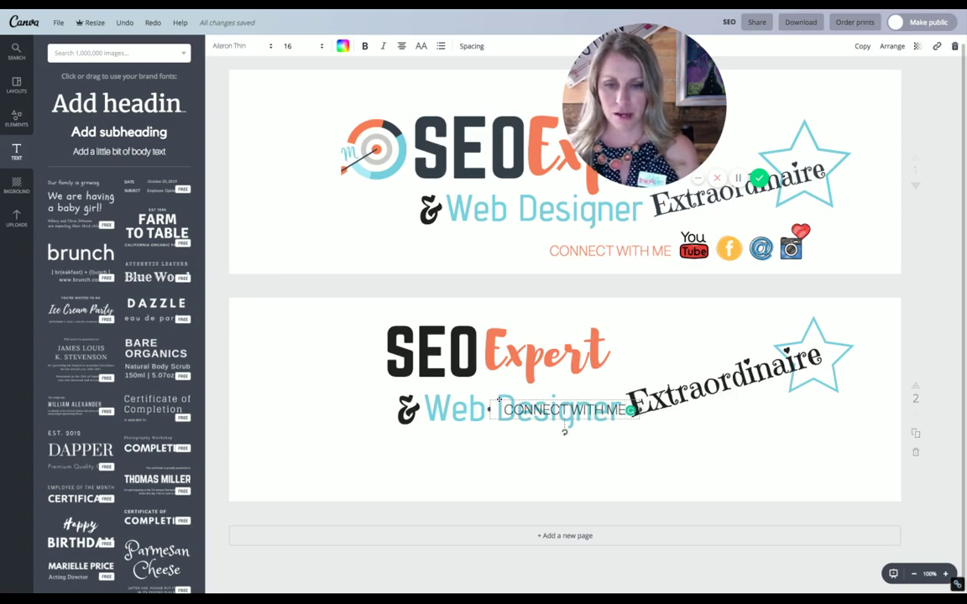
drag(498, 400, 531, 463)
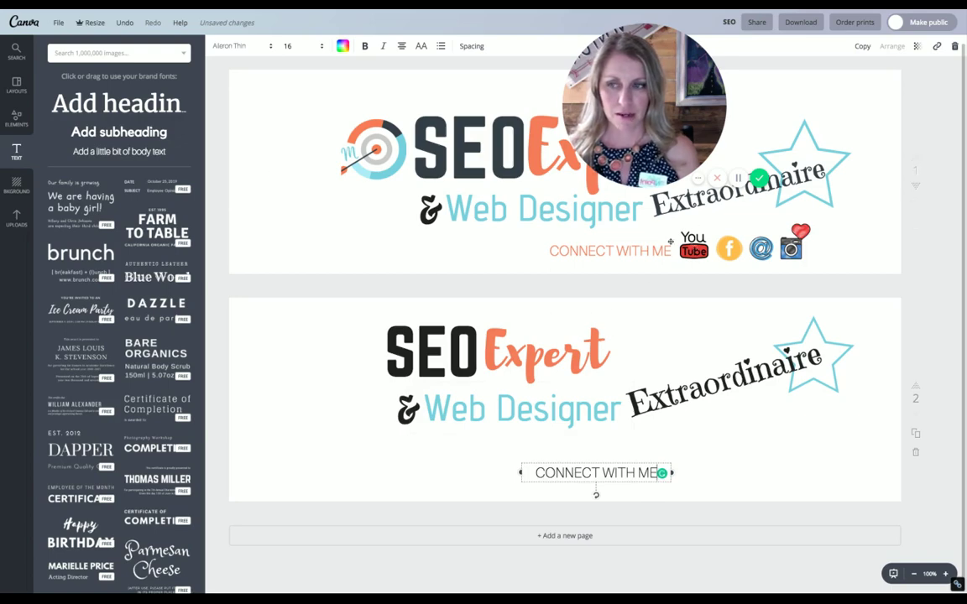
Search the image library for YOUTUBE, add the hand-drawn You Tube logo, and place it at icon size right after CONNECT WITH ME.
click(16, 50)
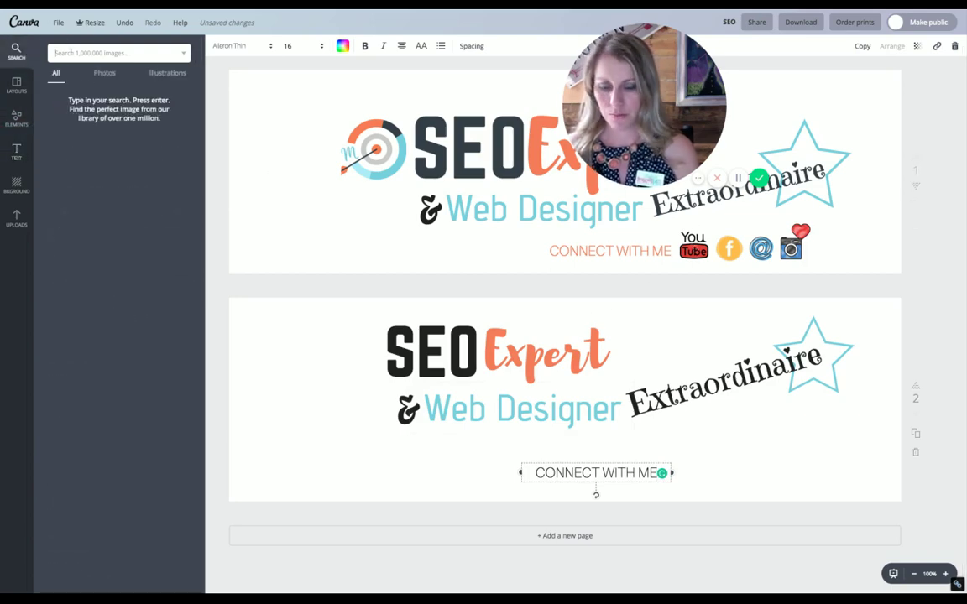
text(yo)
key(Return)
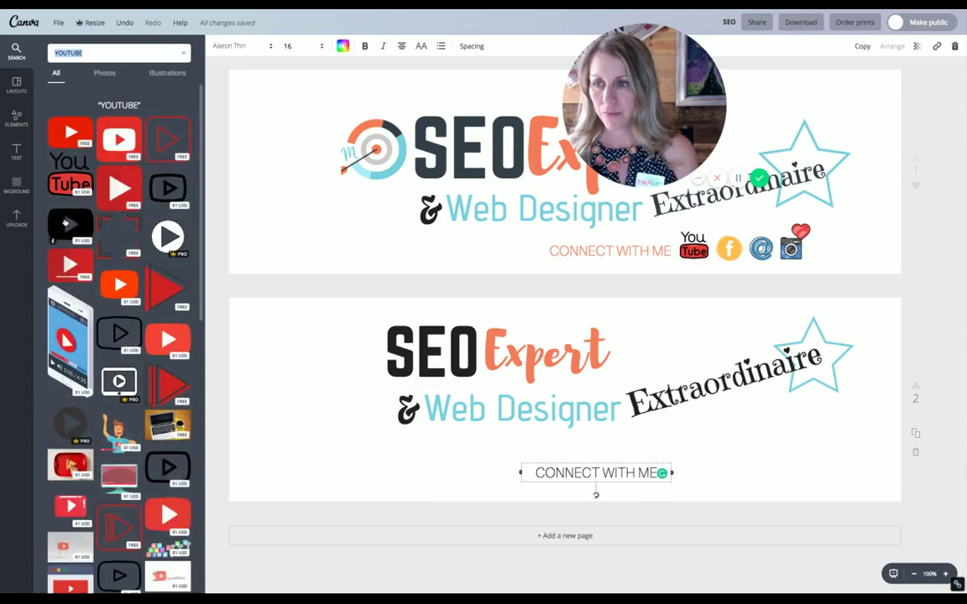
click(69, 185)
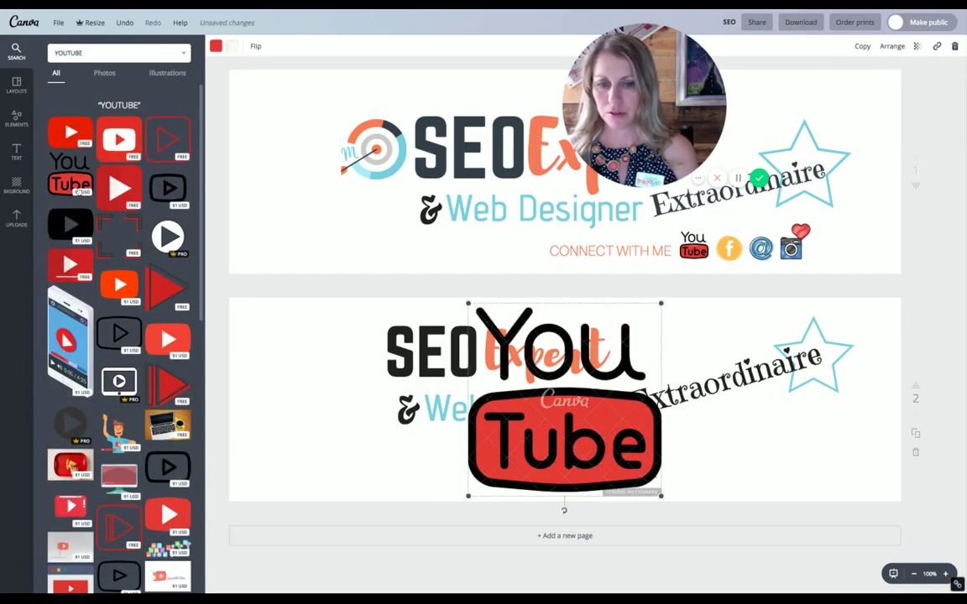
drag(663, 302, 681, 475)
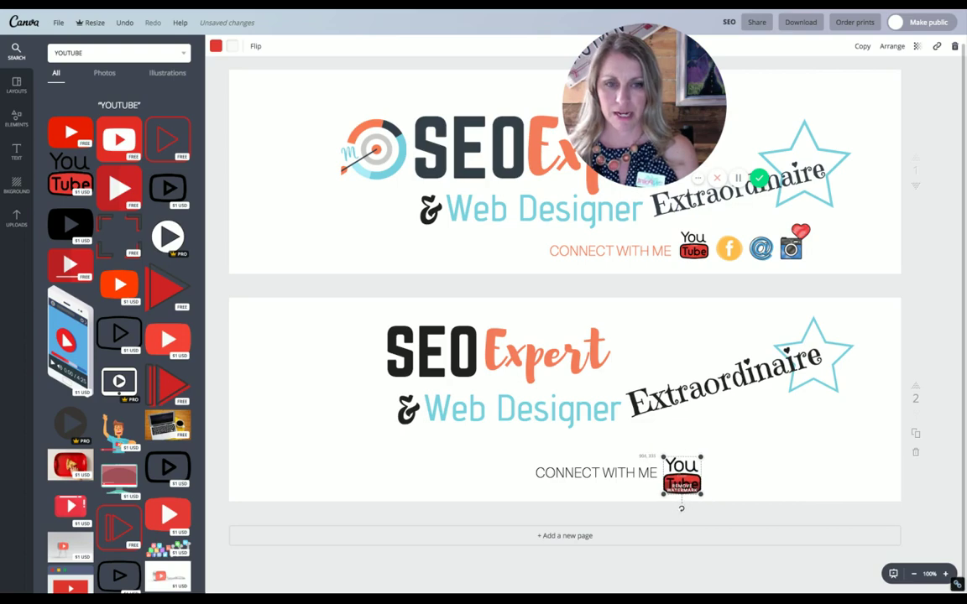
click(728, 250)
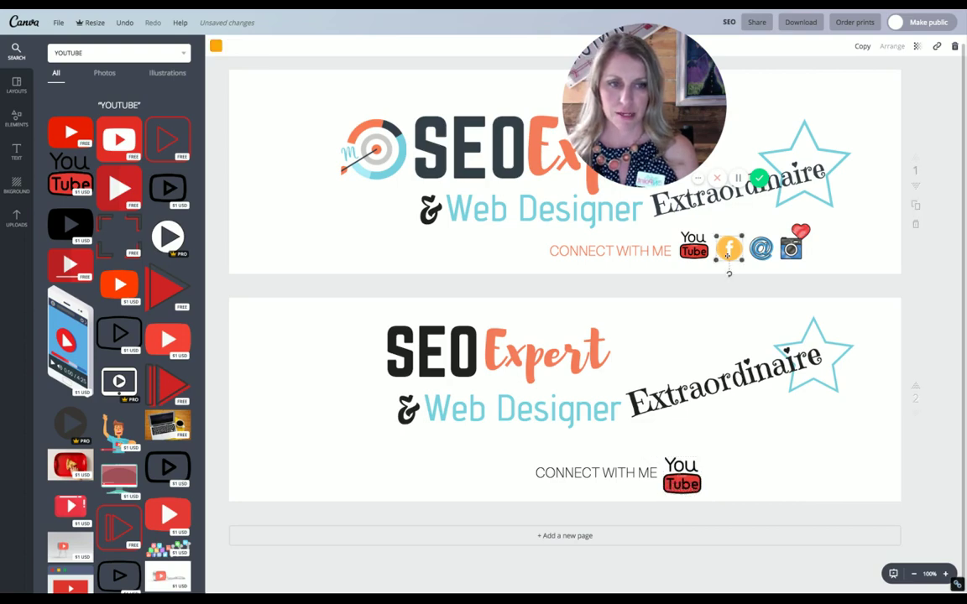
click(915, 206)
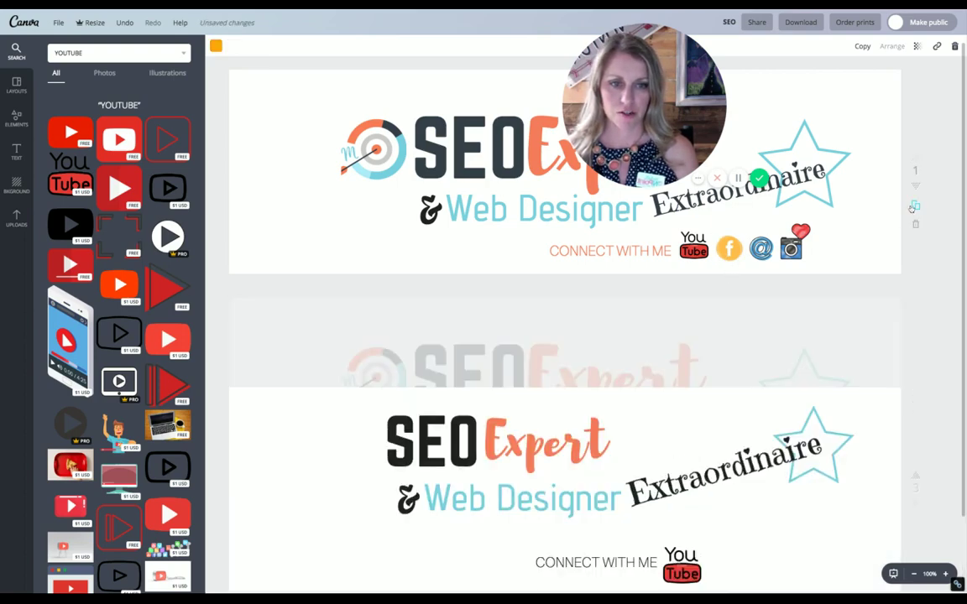
scroll(742, 299, down, 2)
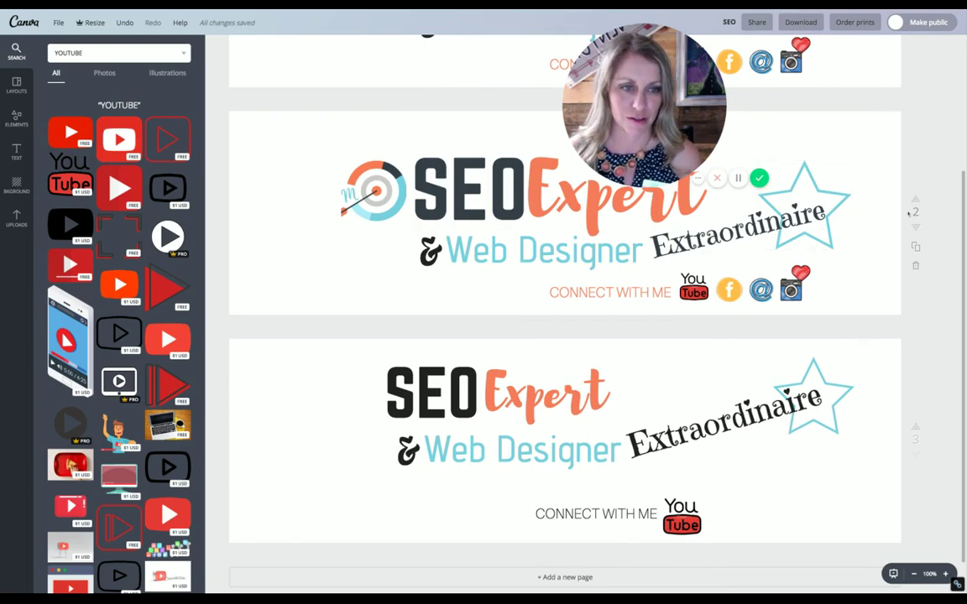
click(917, 267)
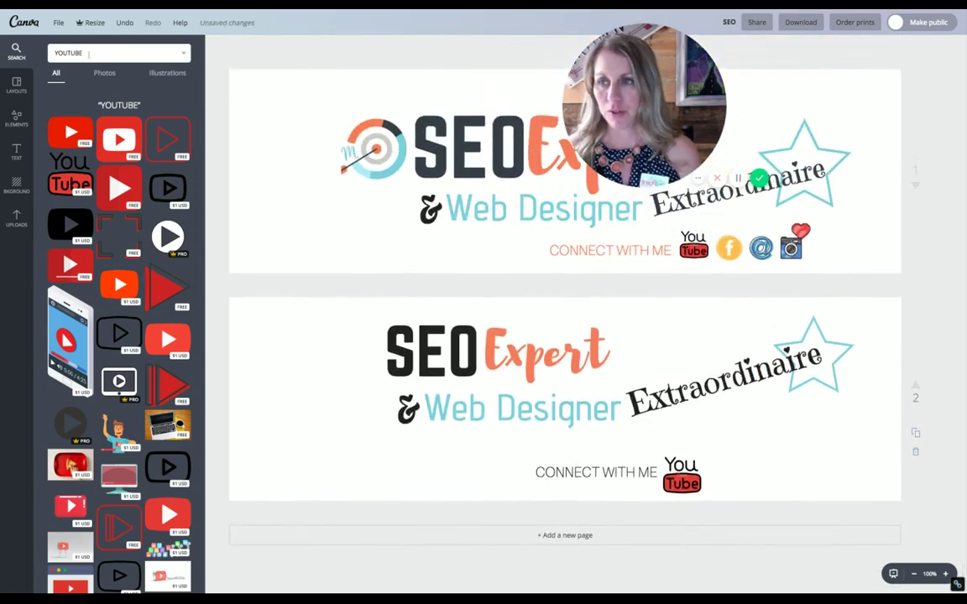
Search for facebook icon, add the round orange Facebook icon, and place it at matching size beside the YouTube logo.
key(ctrl+a)
text(fa)
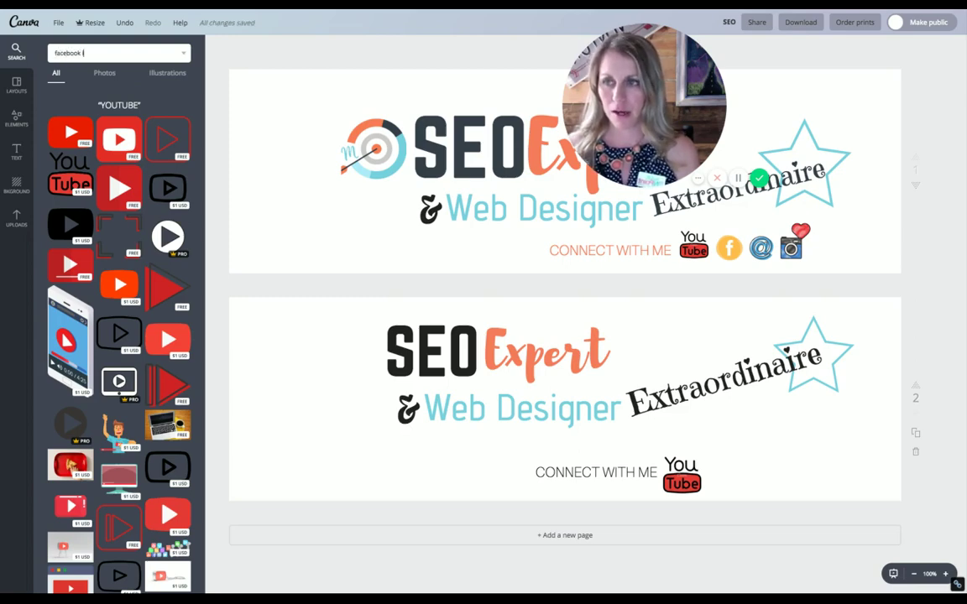
text(cebook icon)
key(Return)
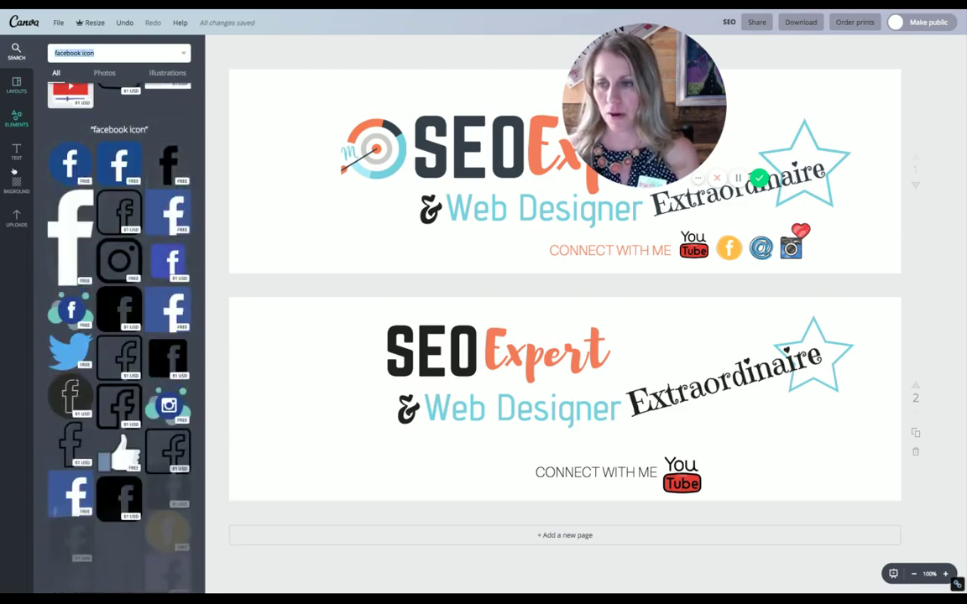
scroll(115, 217, down, 3)
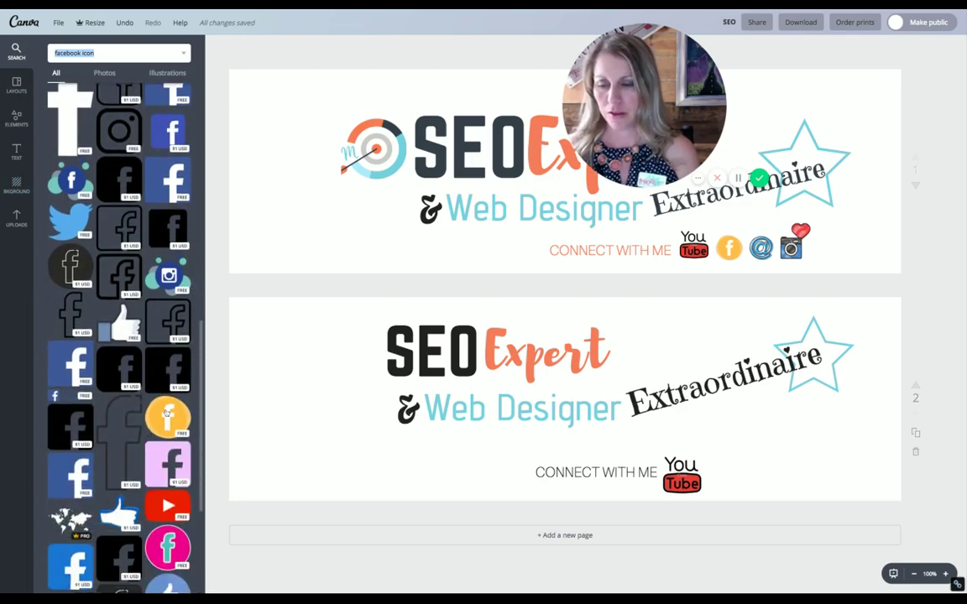
click(168, 413)
drag(668, 303, 720, 482)
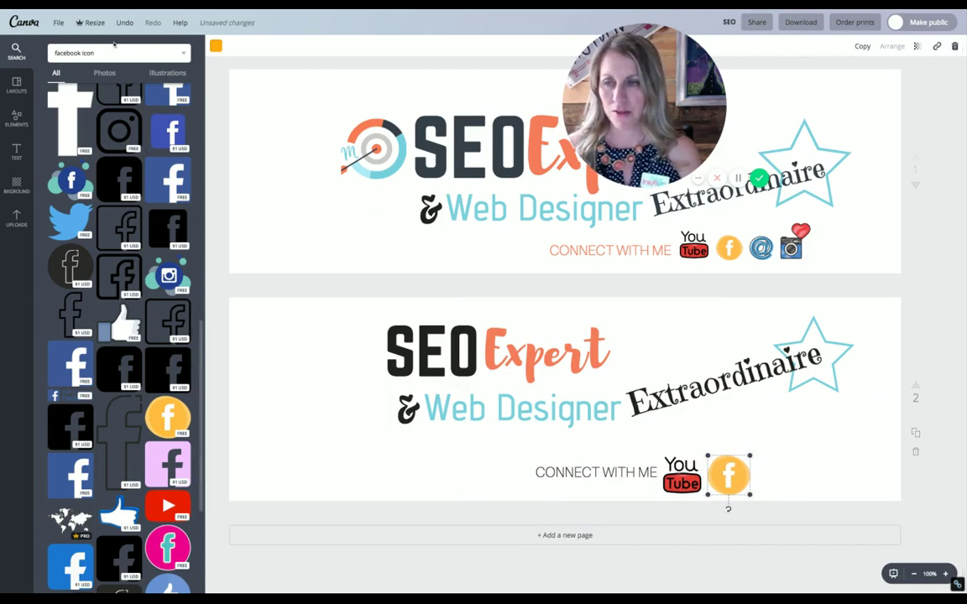
Search the image library for twitter and add the blue @ symbol with the dark outline to page 2.
click(54, 53)
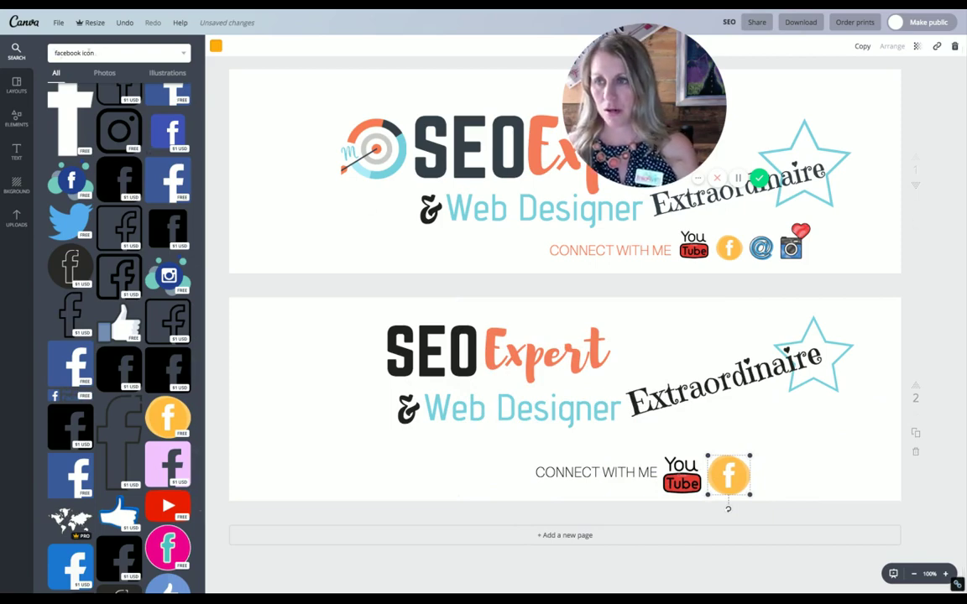
key(ctrl+a)
text(i)
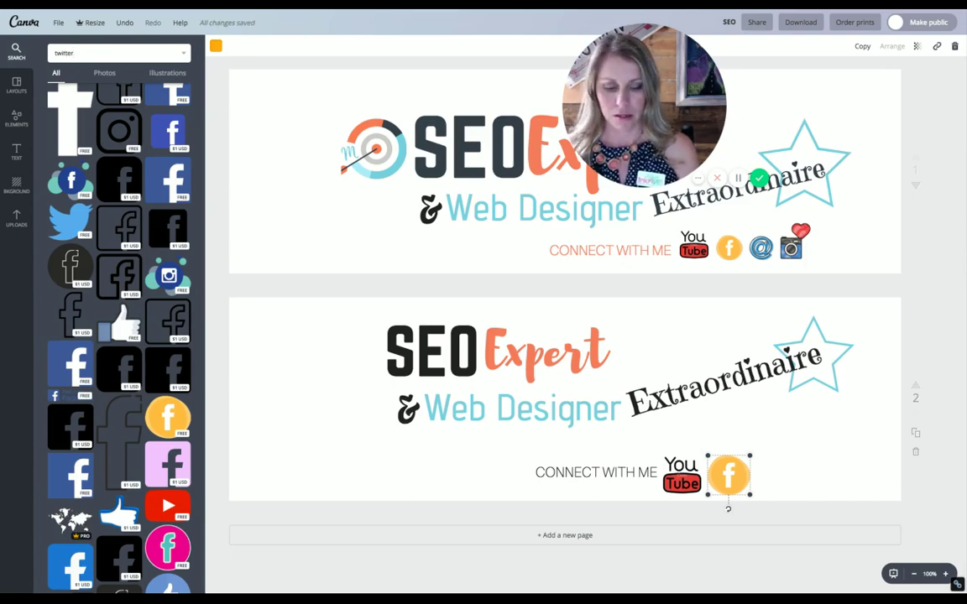
key(Return)
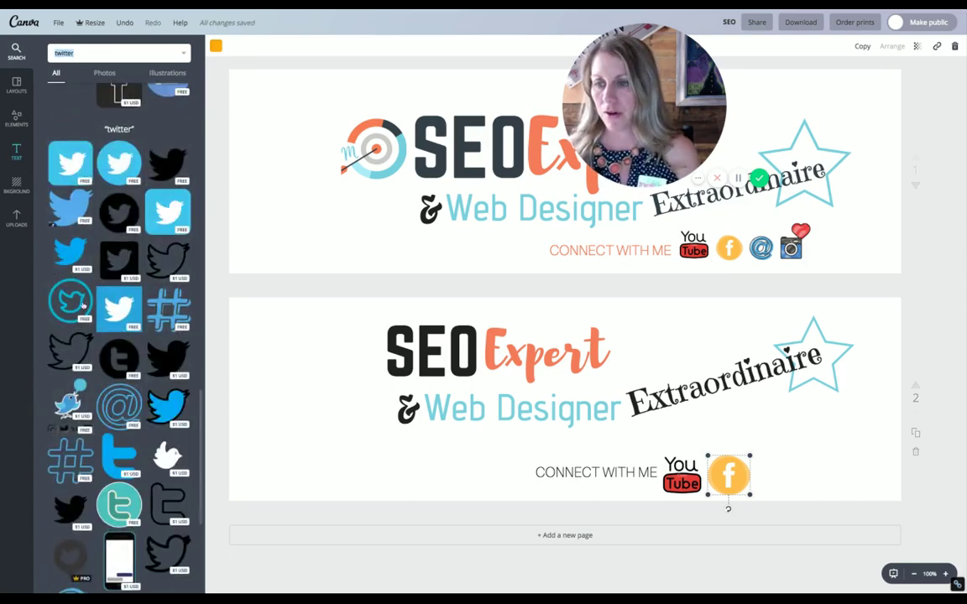
scroll(88, 340, down, 5)
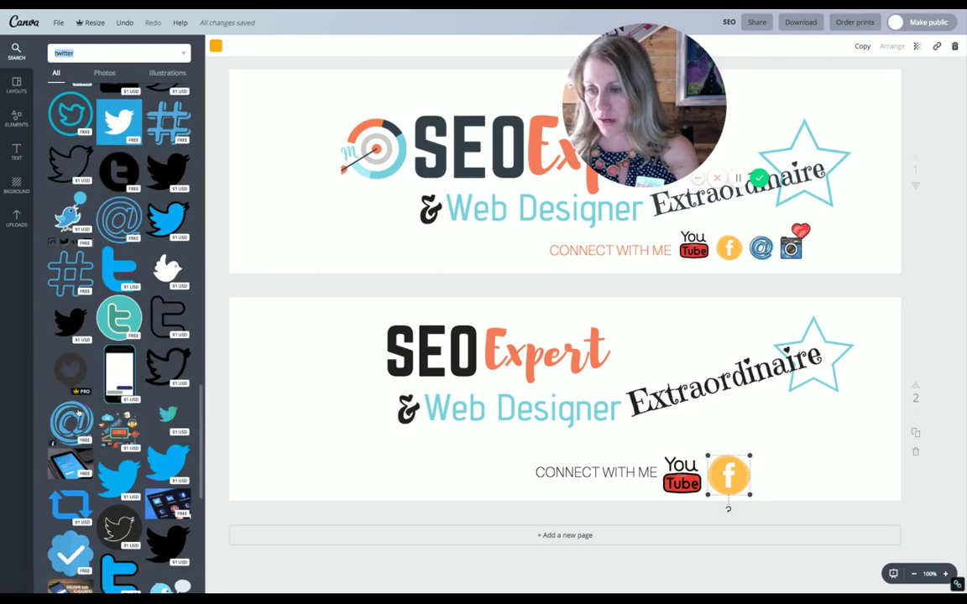
click(72, 416)
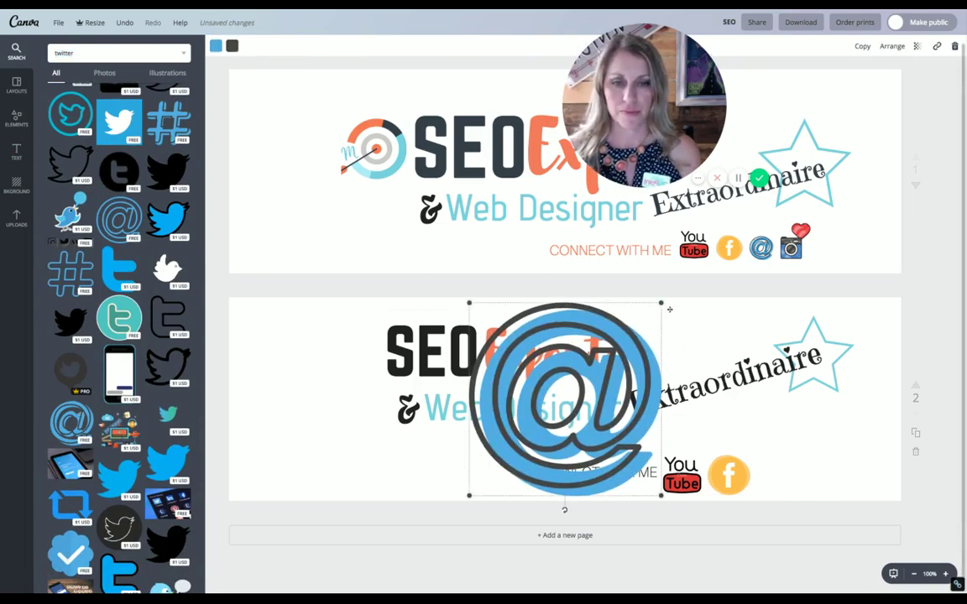
Shrink the @ symbol to slightly smaller than the Facebook icon and place it just after that icon.
drag(662, 304, 790, 469)
drag(814, 446, 813, 450)
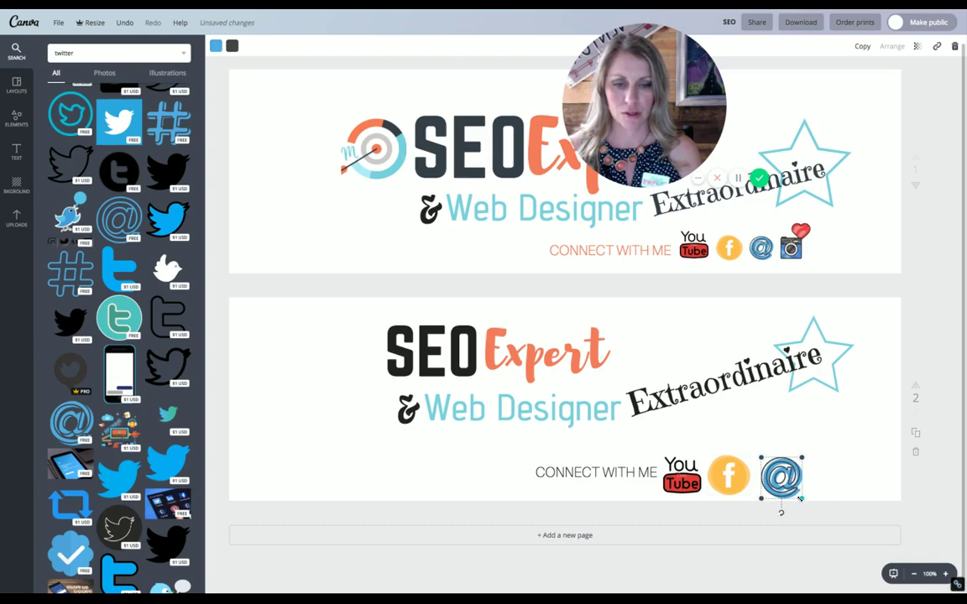
drag(795, 499, 800, 499)
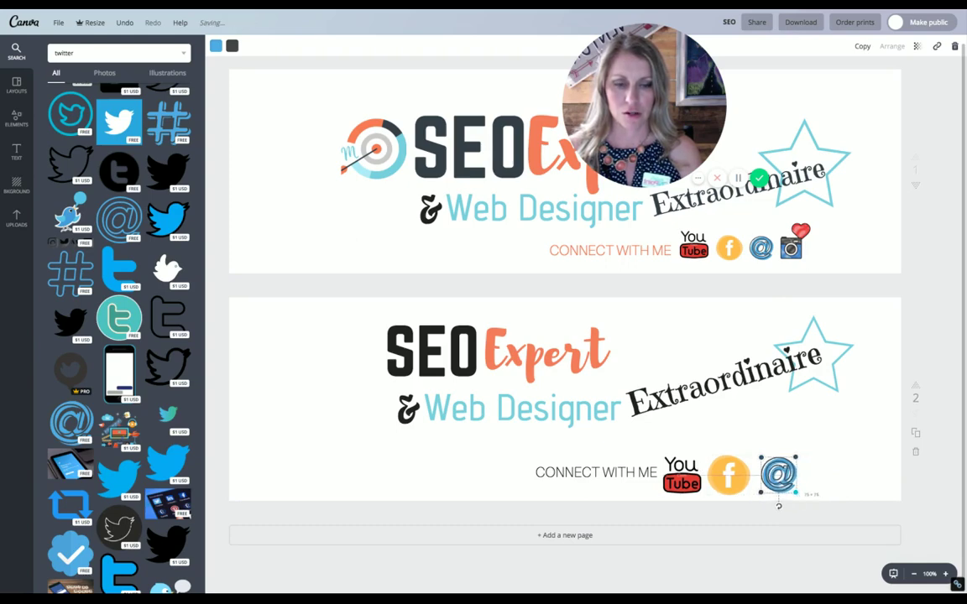
click(779, 506)
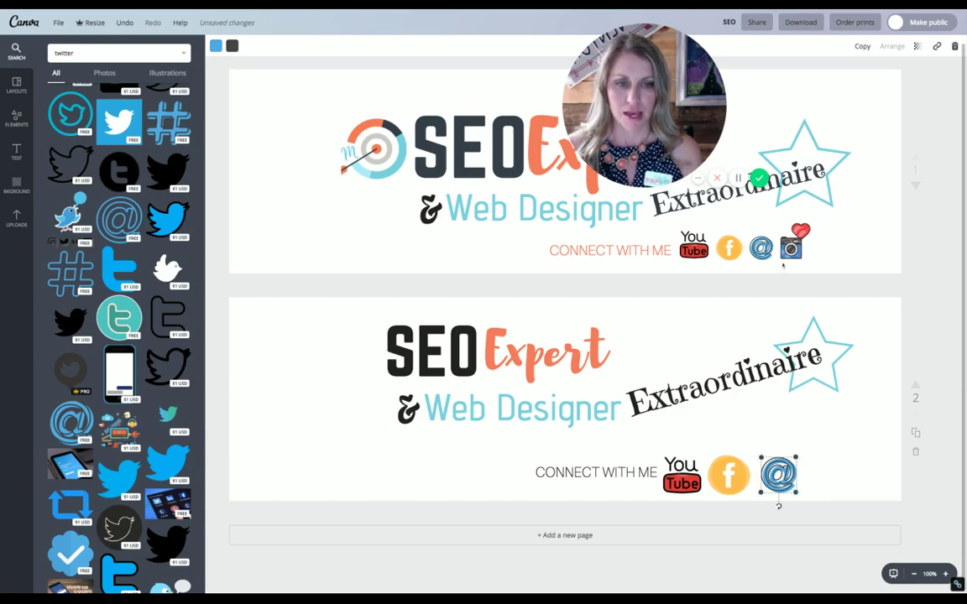
Search for instagram, add the blue camera with the red heart, and place it at a reduced size after the @ symbol.
double_click(78, 52)
text(instagram)
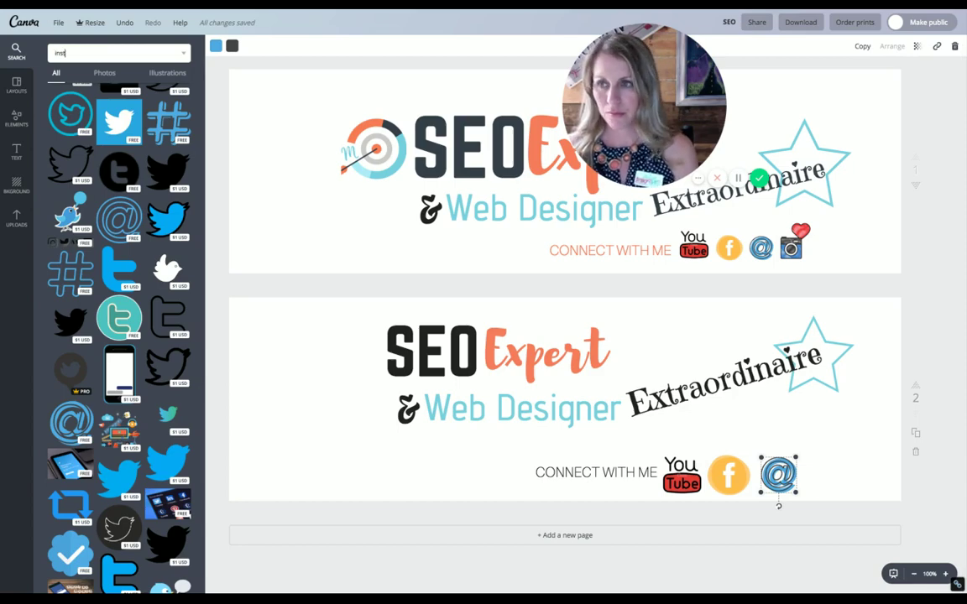
key(Return)
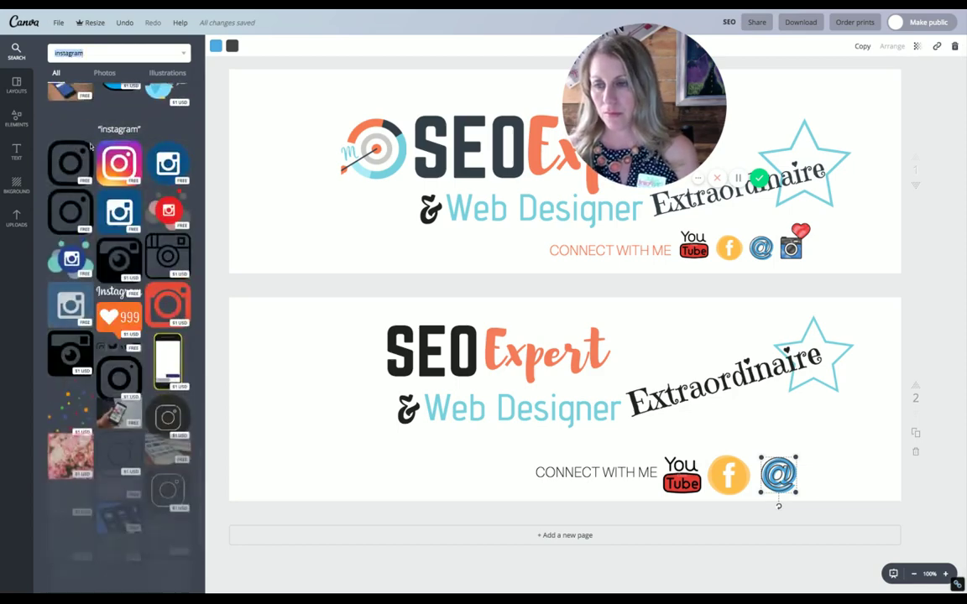
scroll(99, 245, down, 3)
scroll(99, 244, down, 1)
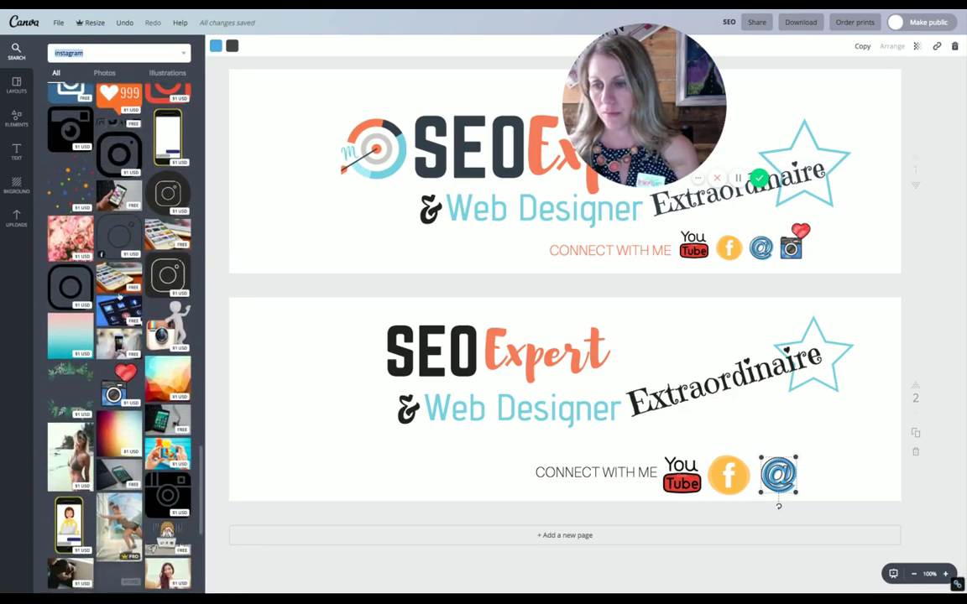
click(113, 388)
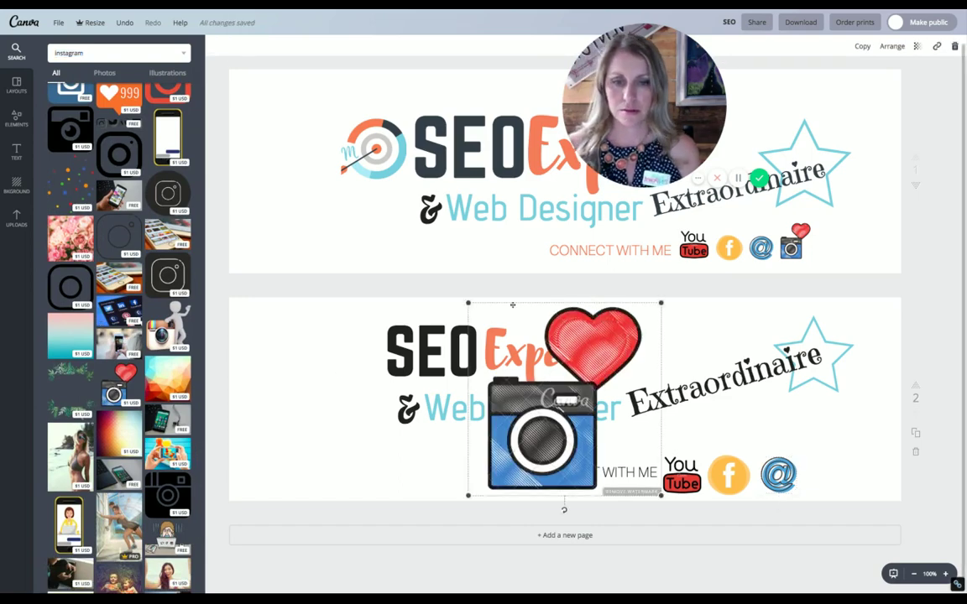
drag(468, 495, 536, 428)
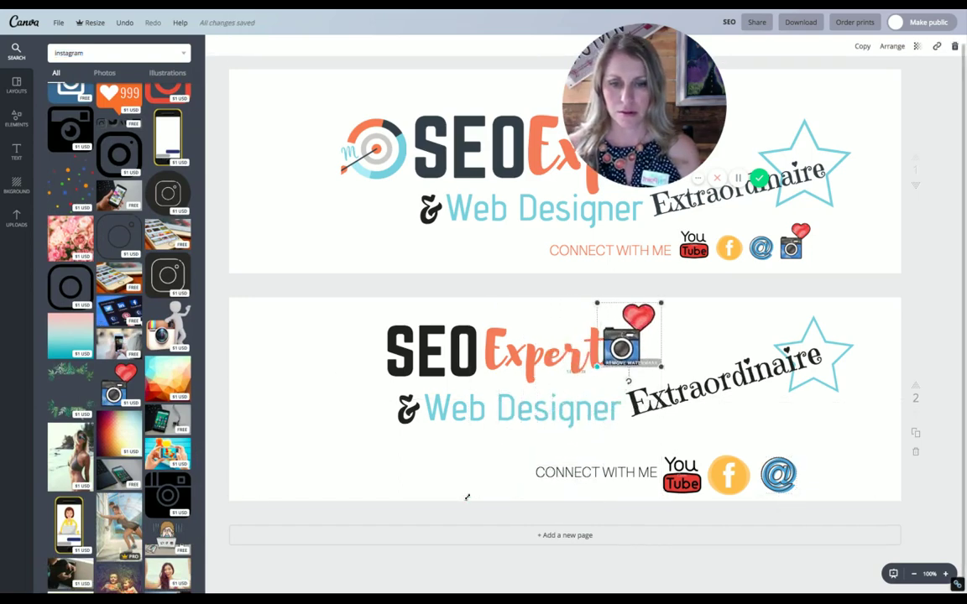
drag(569, 336, 761, 453)
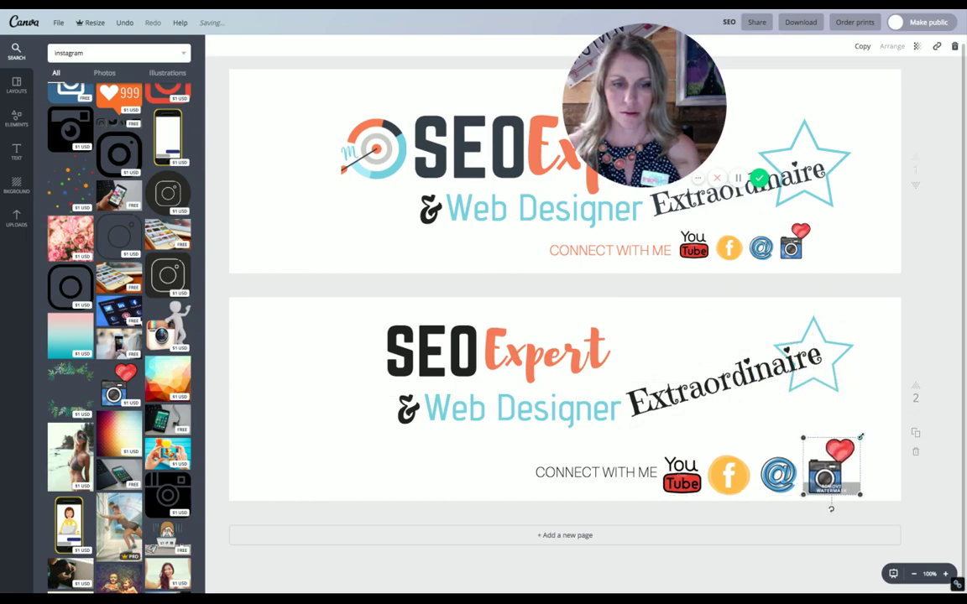
Shrink the camera icon to about the @ symbol's size and view its watermark-removal purchase options without buying.
drag(860, 437, 851, 447)
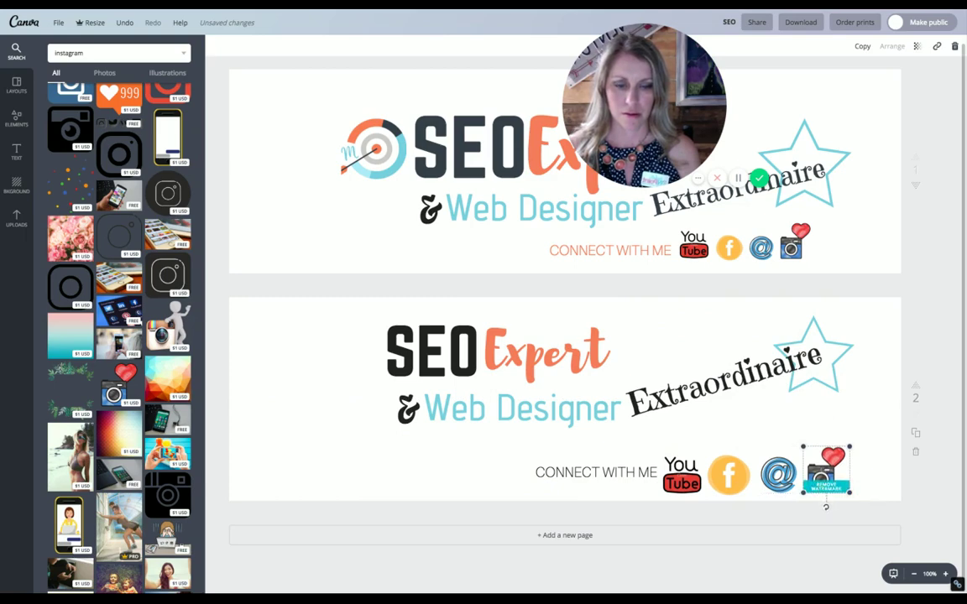
click(827, 486)
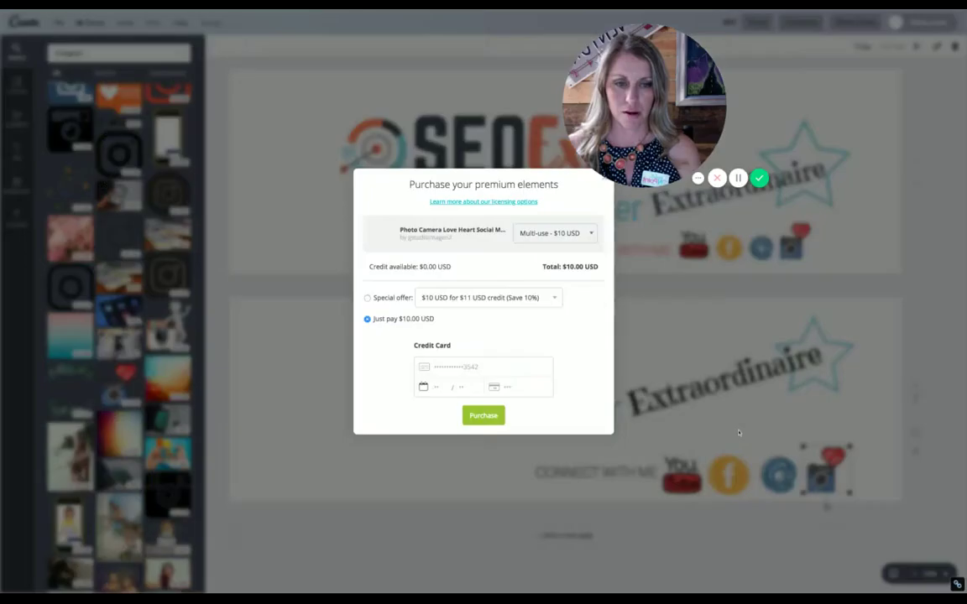
click(739, 433)
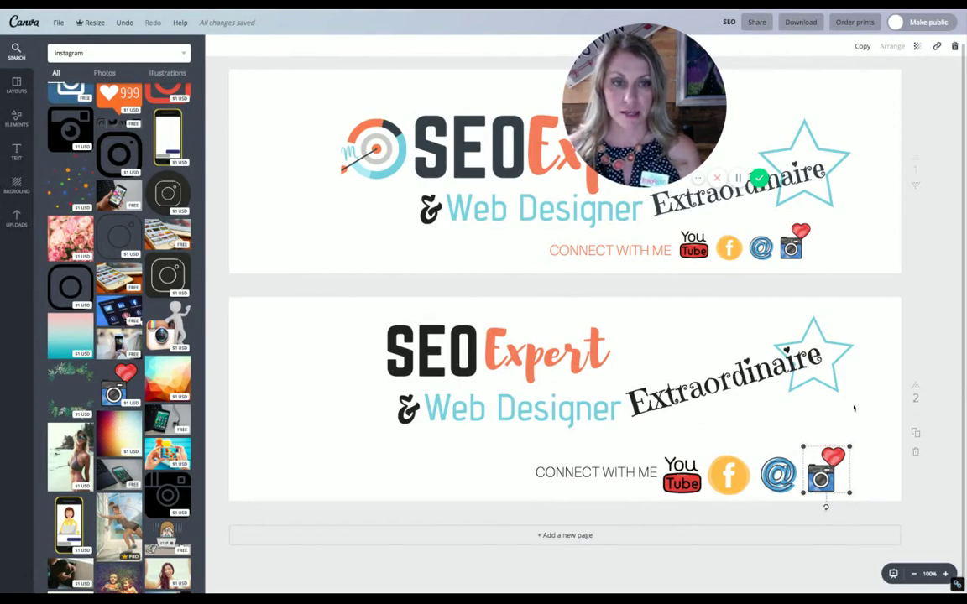
click(909, 324)
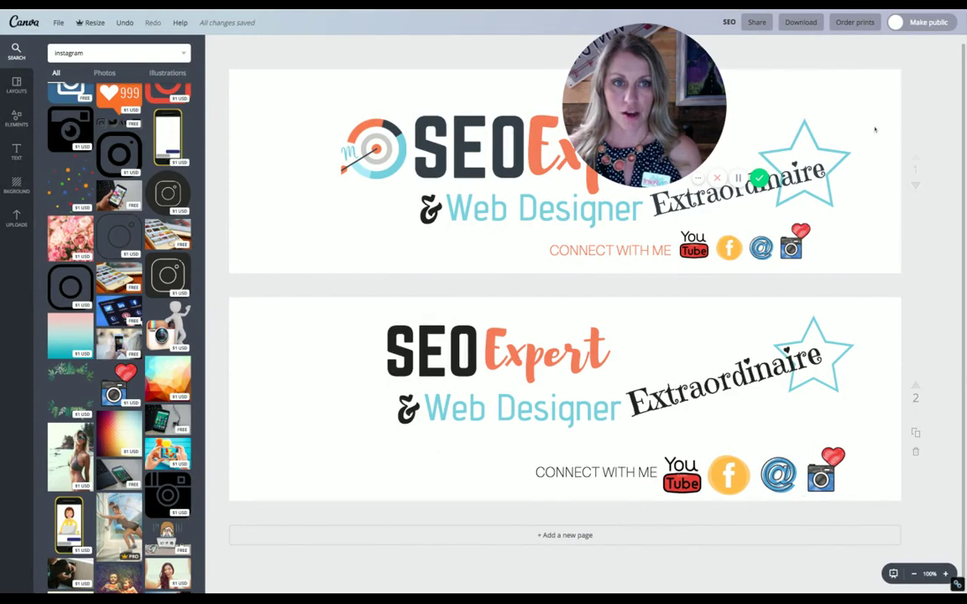
Choose PDF - Print with crop marks and bleed as the download format for all pages, and leave without downloading.
click(802, 23)
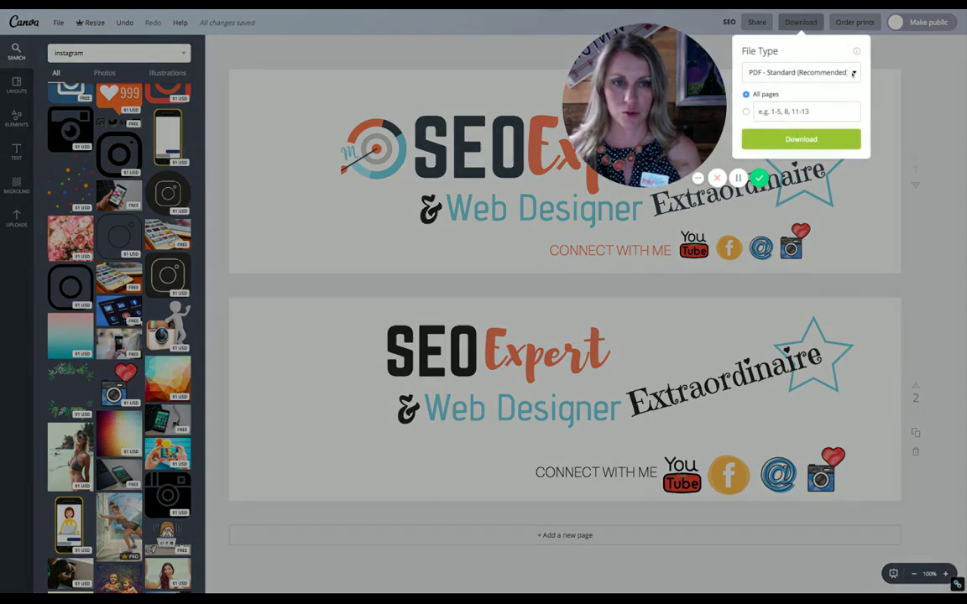
click(853, 74)
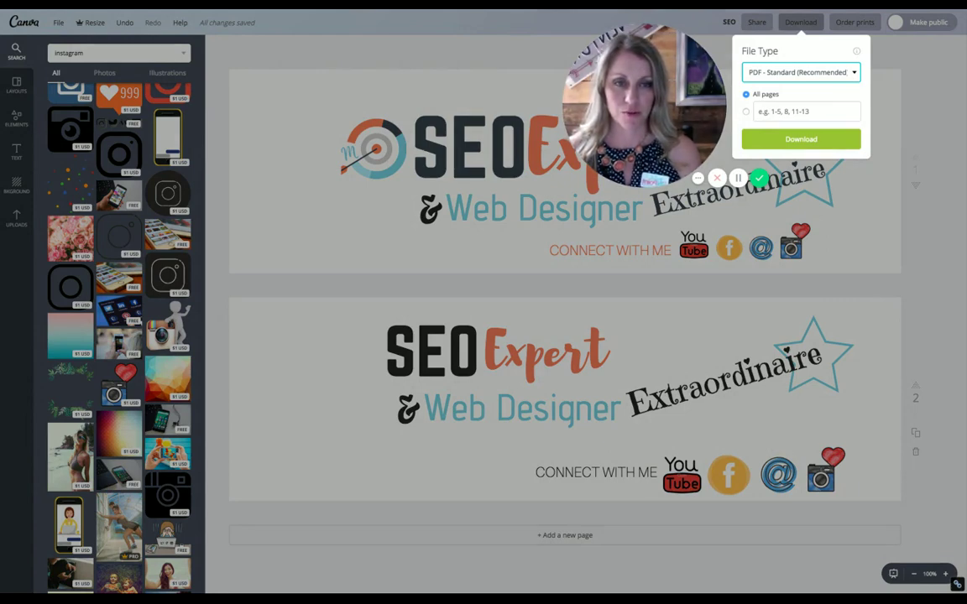
key(Down)
key(Return)
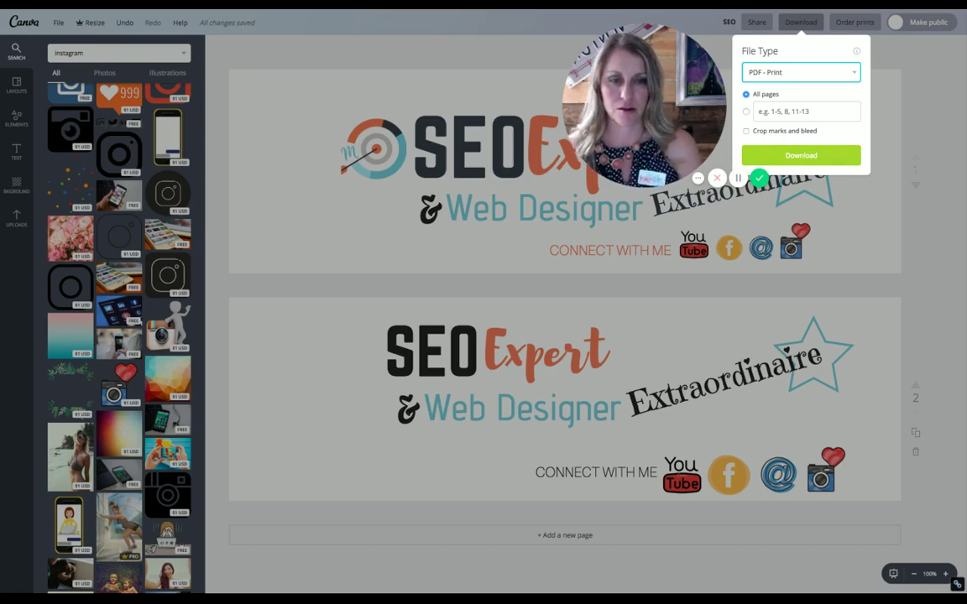
click(746, 132)
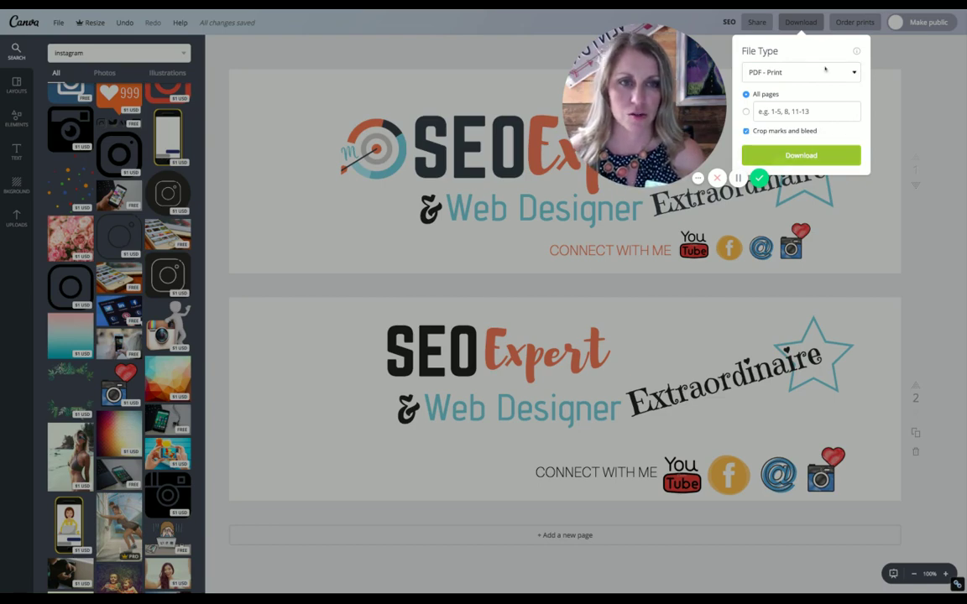
click(884, 51)
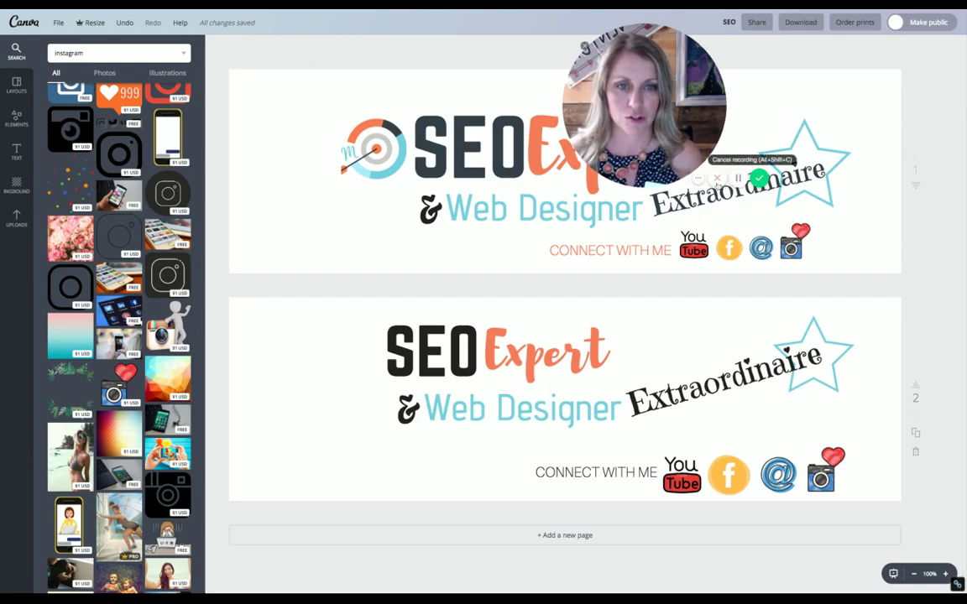
click(738, 179)
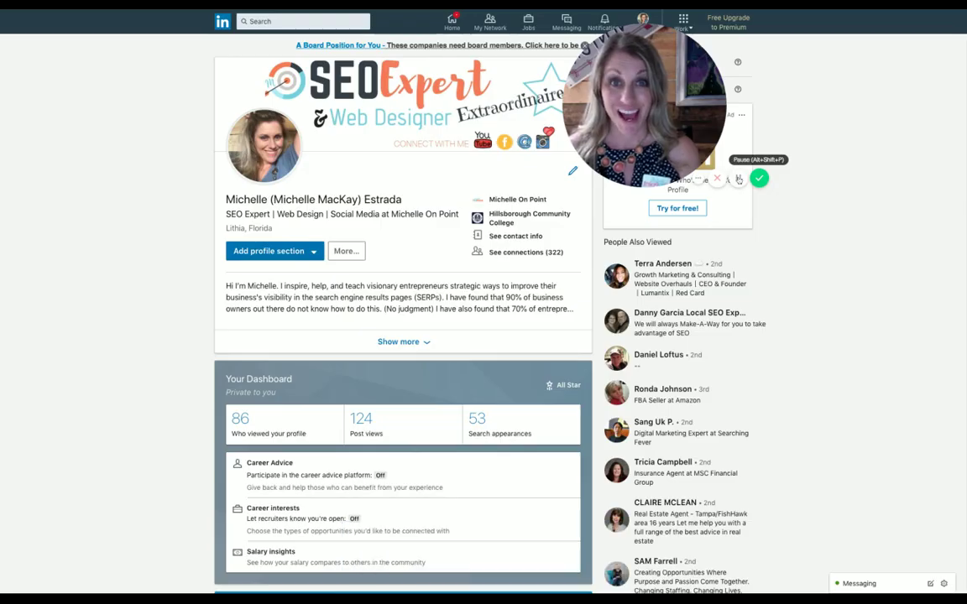
drag(649, 107, 846, 124)
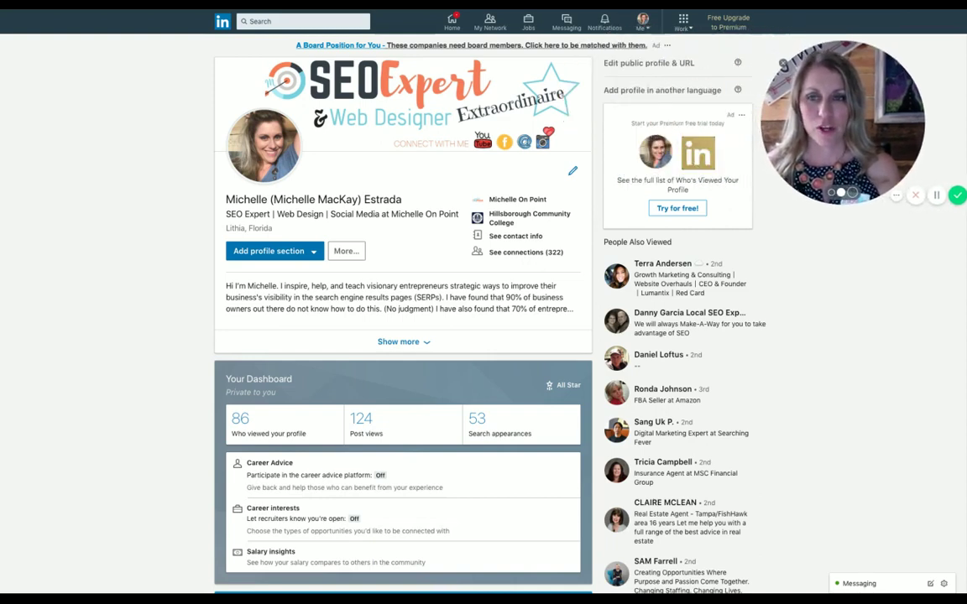
Open the account owner's own profile page on LinkedIn.
click(644, 23)
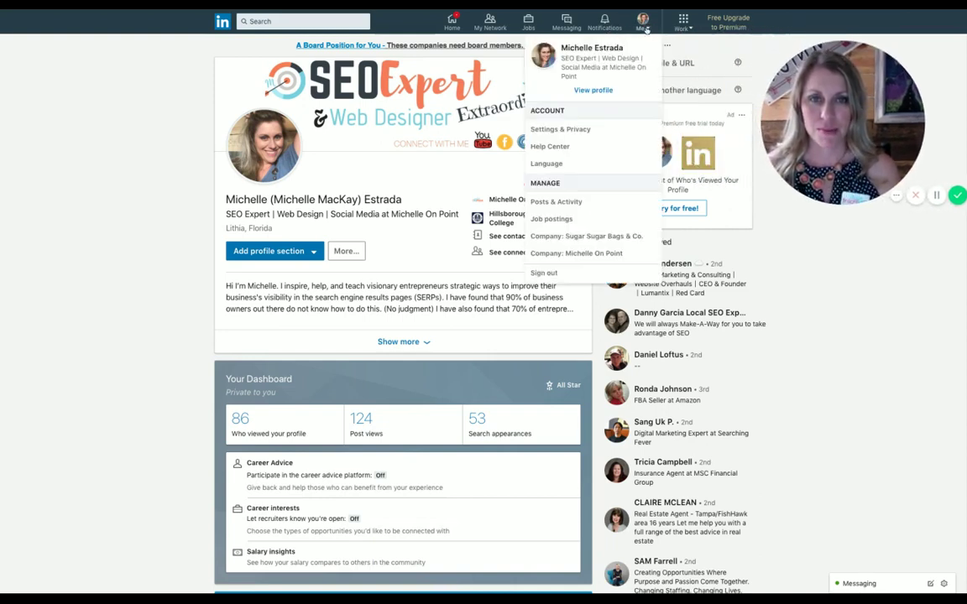
click(602, 93)
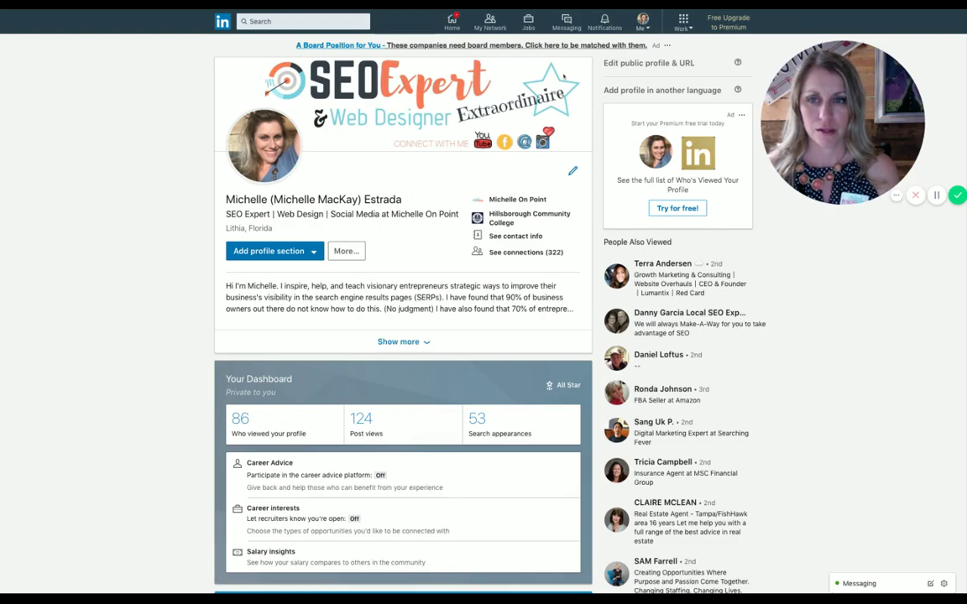
click(564, 77)
click(754, 266)
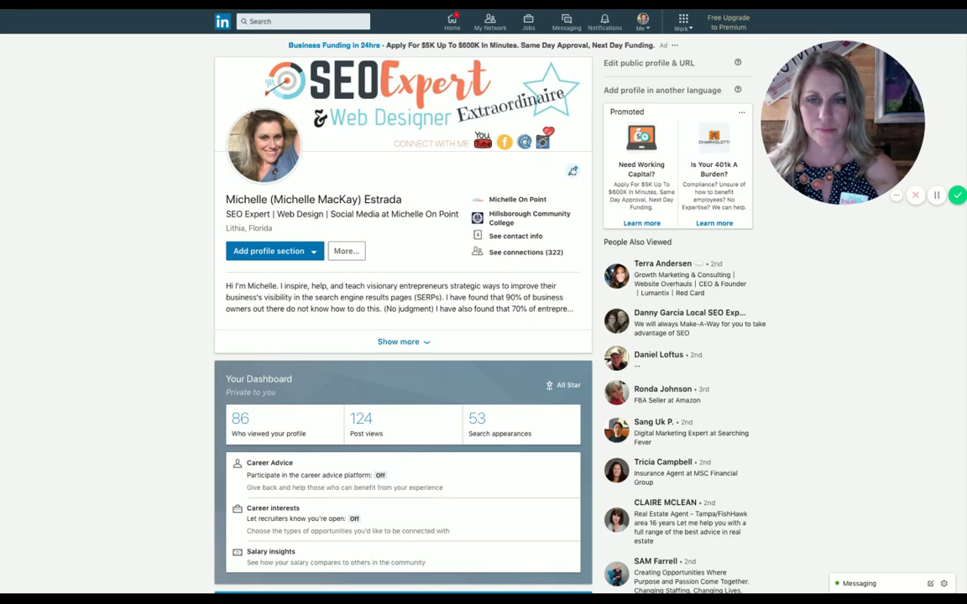
Open the profile intro for editing, view the background photo's crop and replacement options, and close them without changes.
click(573, 170)
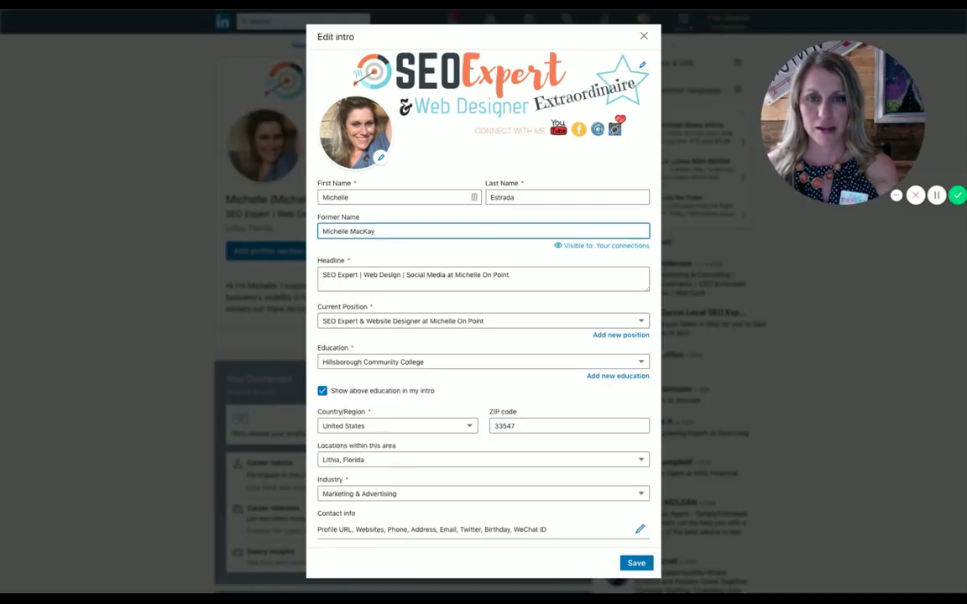
click(642, 66)
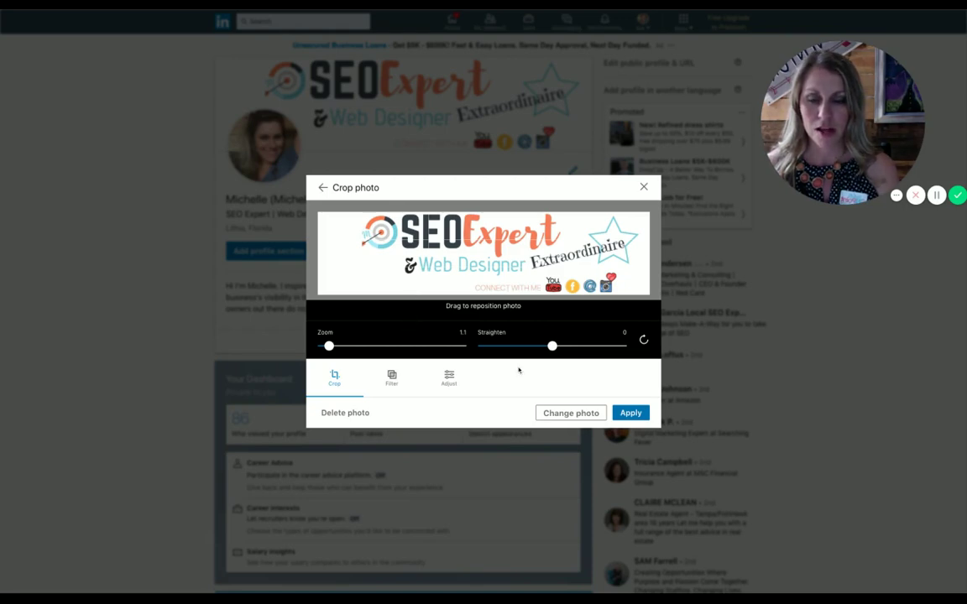
click(645, 188)
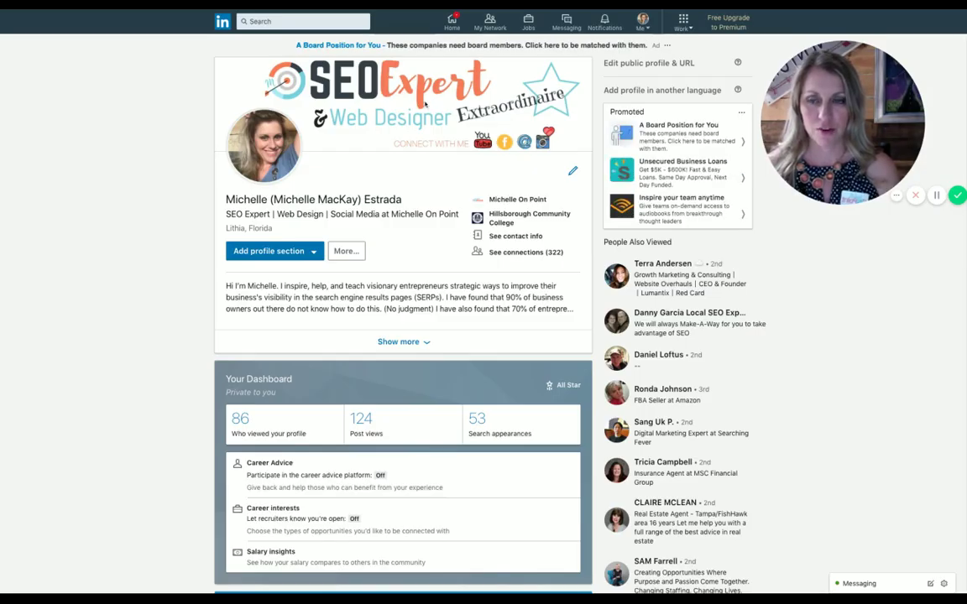